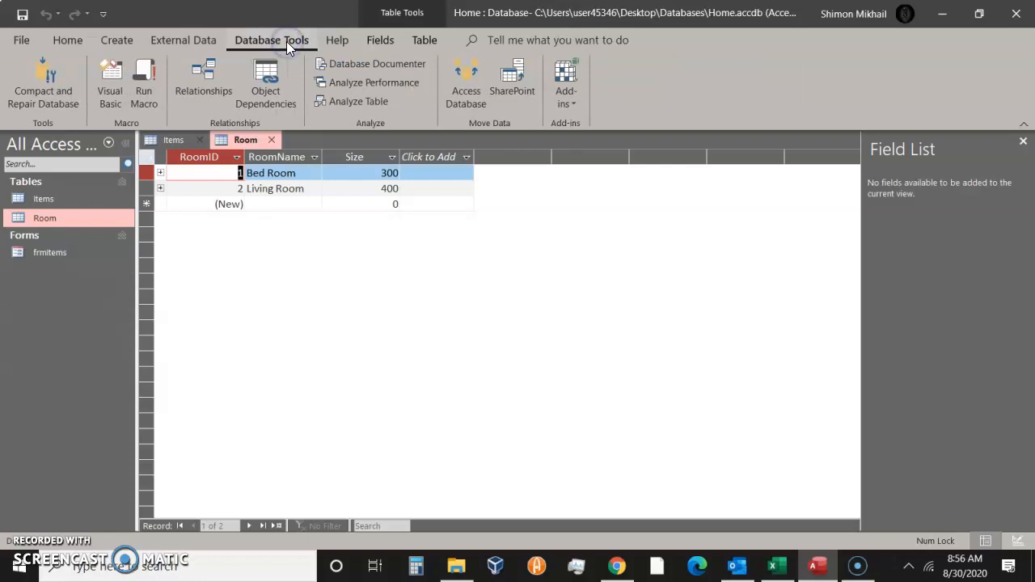
View the database relationships and browse through the item records in the frmItems form.
left_click(206, 81)
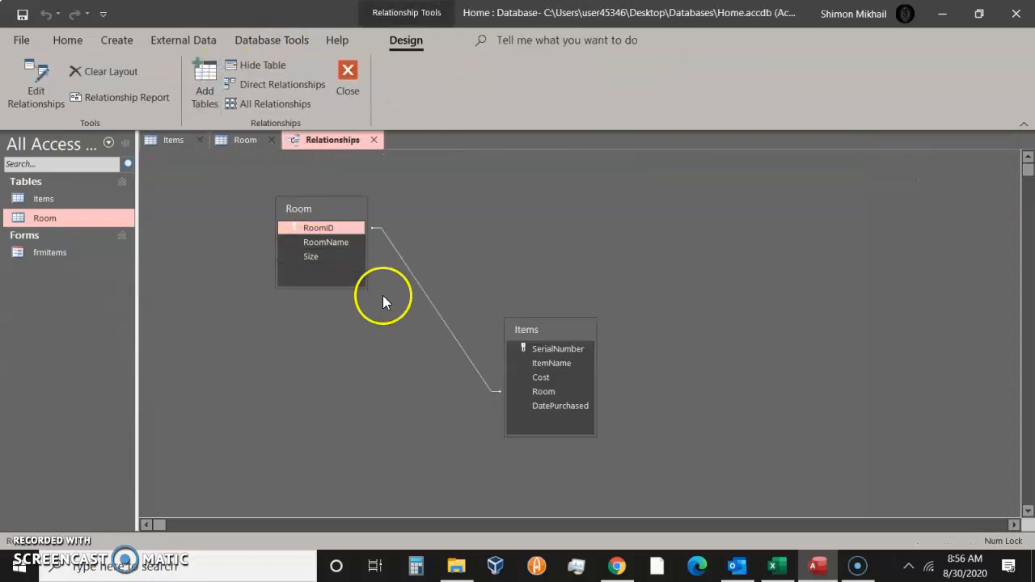
double_click(28, 251)
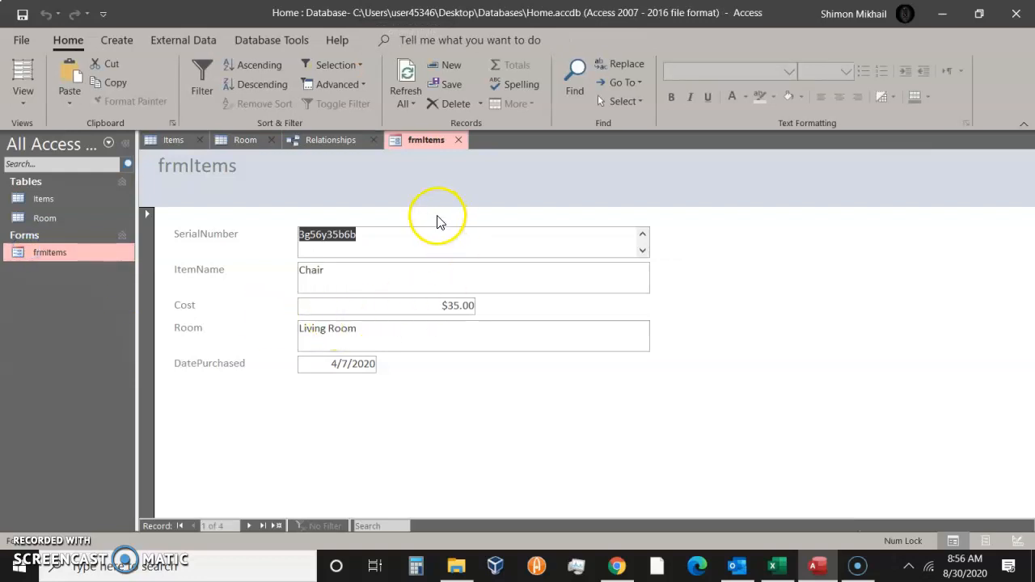
left_click(249, 527)
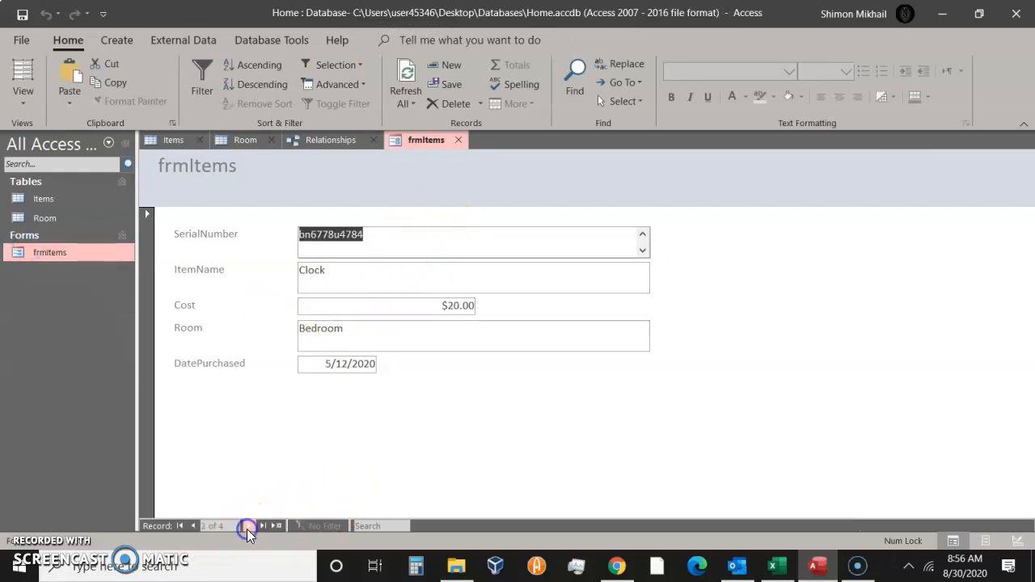
left_click(247, 527)
left_click(247, 527)
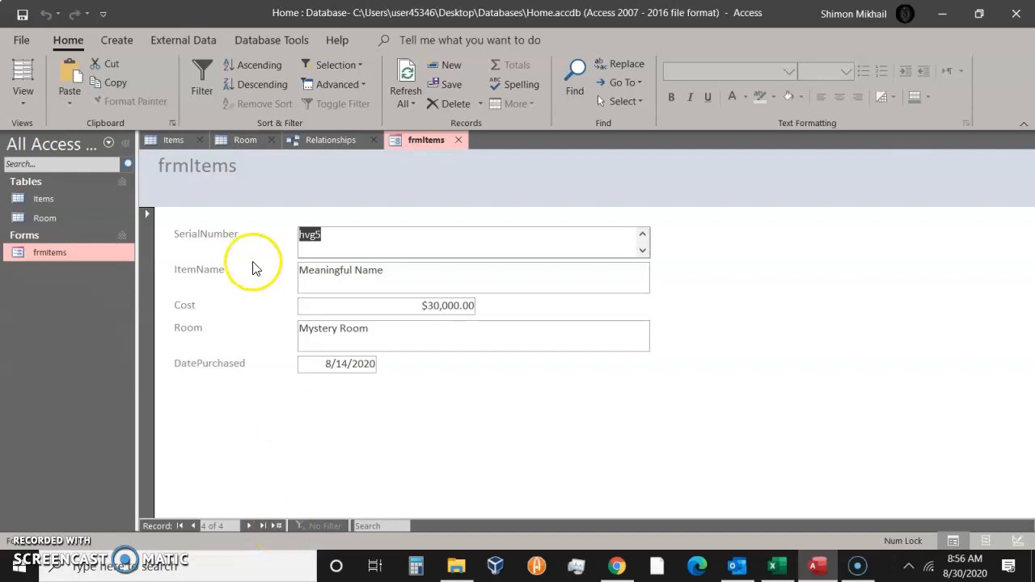
Close the Items and Room tables, the relationships layout and the frmItems form.
left_click(200, 140)
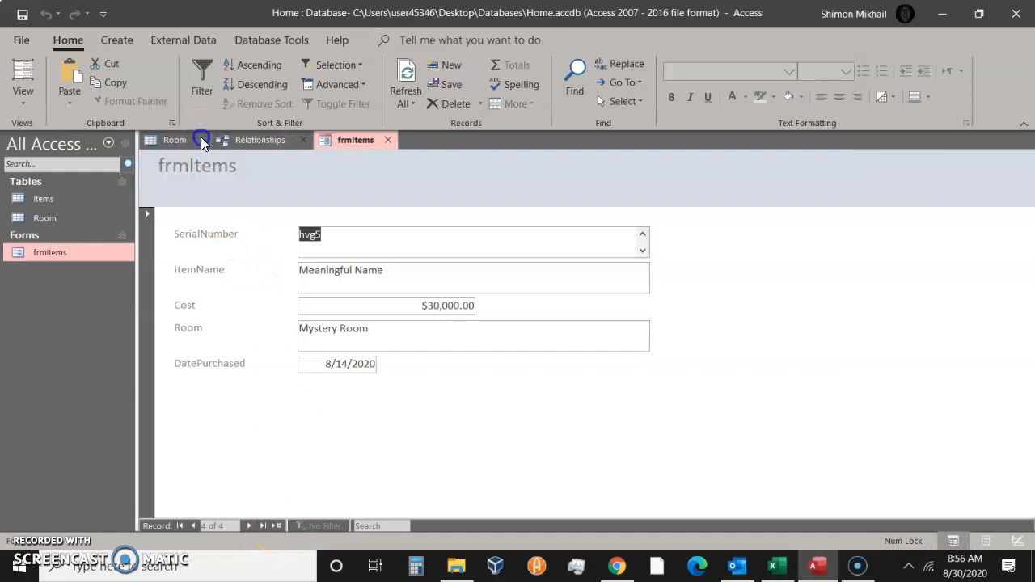
left_click(200, 140)
left_click(202, 139)
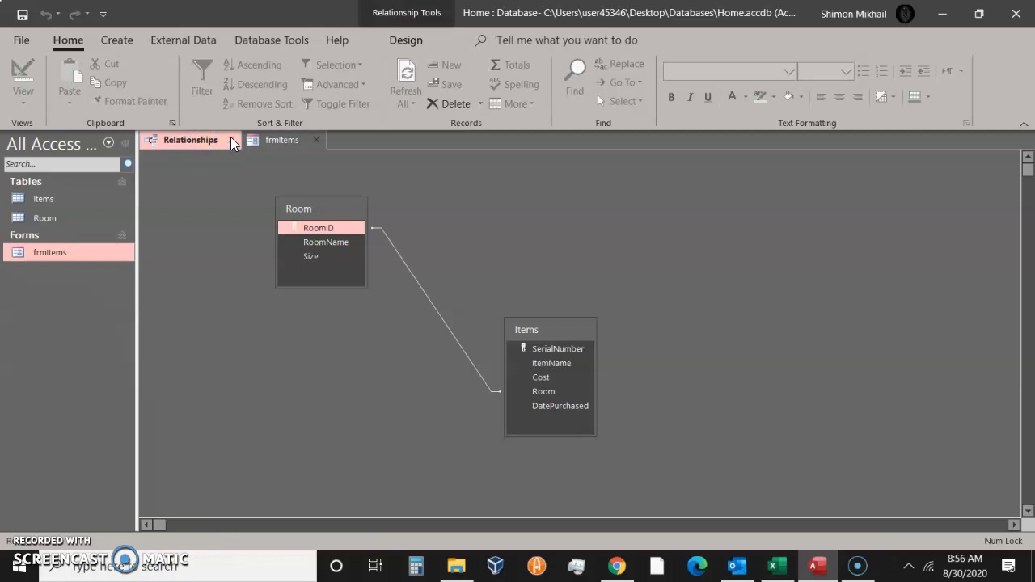
left_click(230, 140)
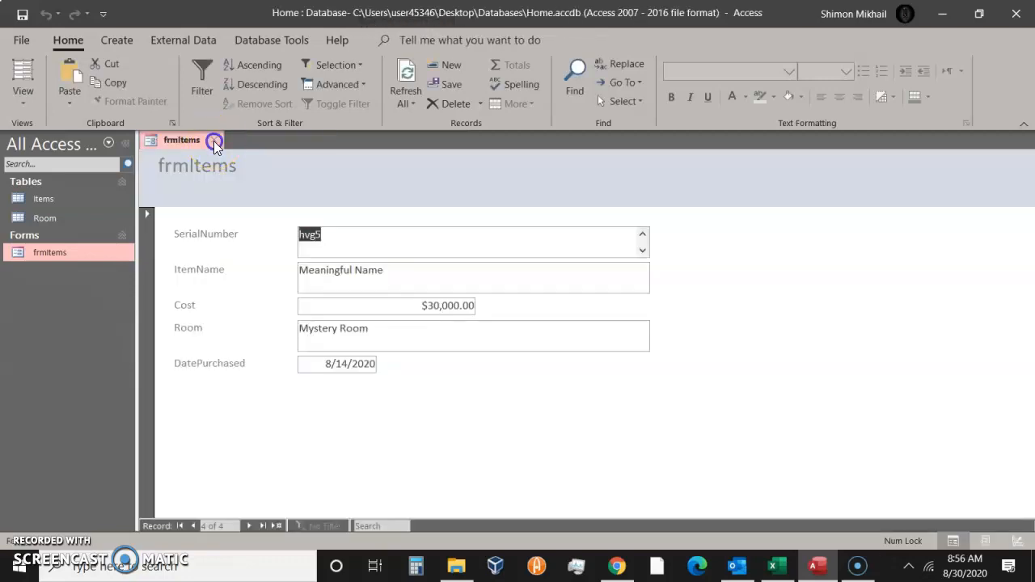
left_click(214, 140)
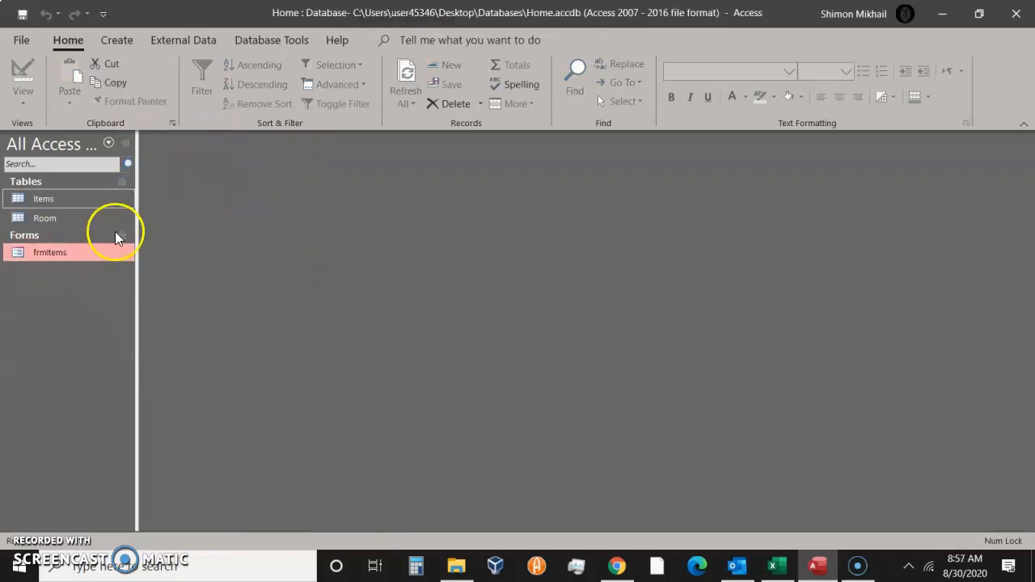
View the Items table's records in datasheet view and close the table.
left_click(38, 200)
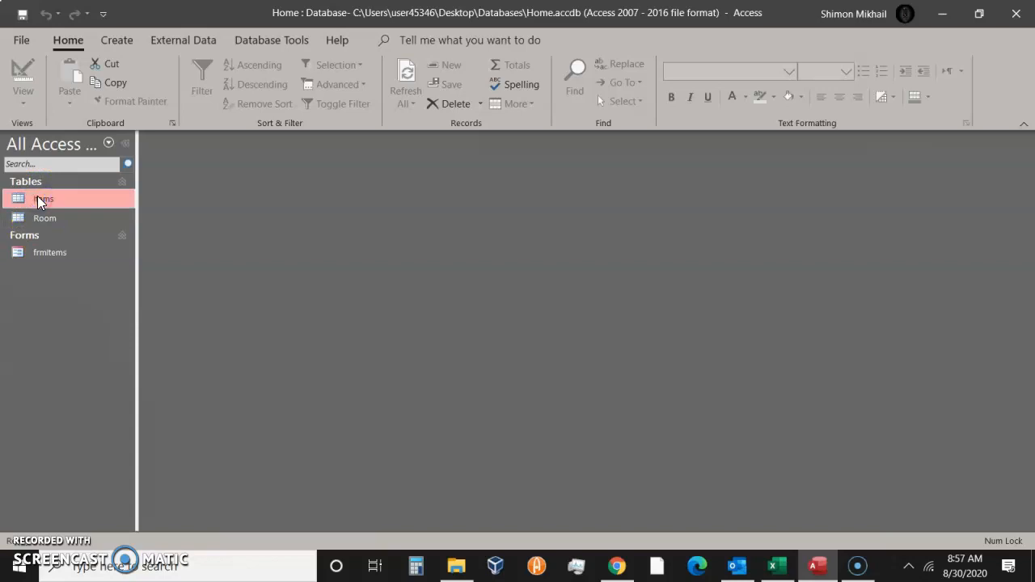
double_click(38, 200)
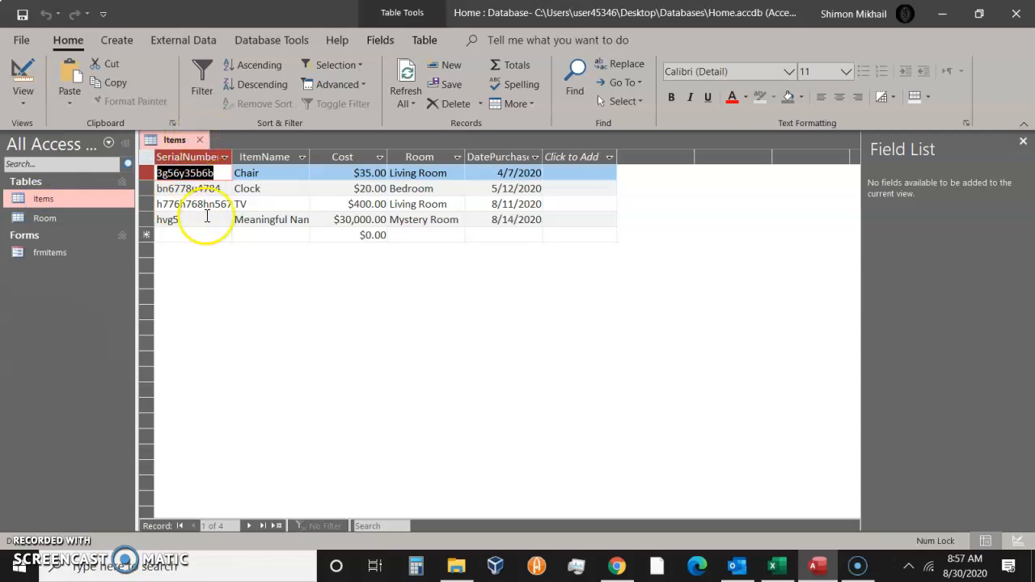
left_click(199, 140)
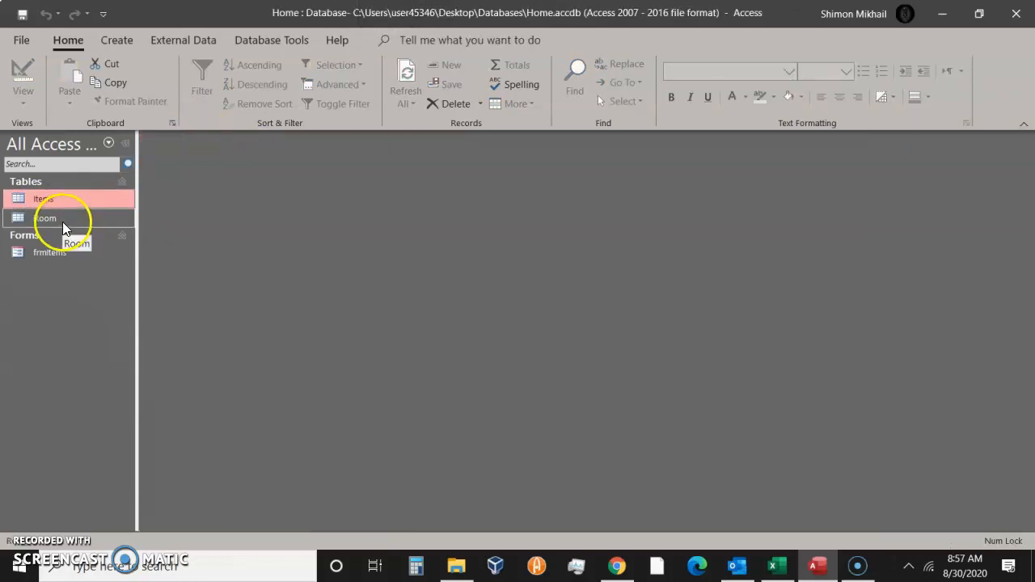
Inspect the Items table's fields from ItemName to DatePurchased in Design View and close the table.
right_click(37, 204)
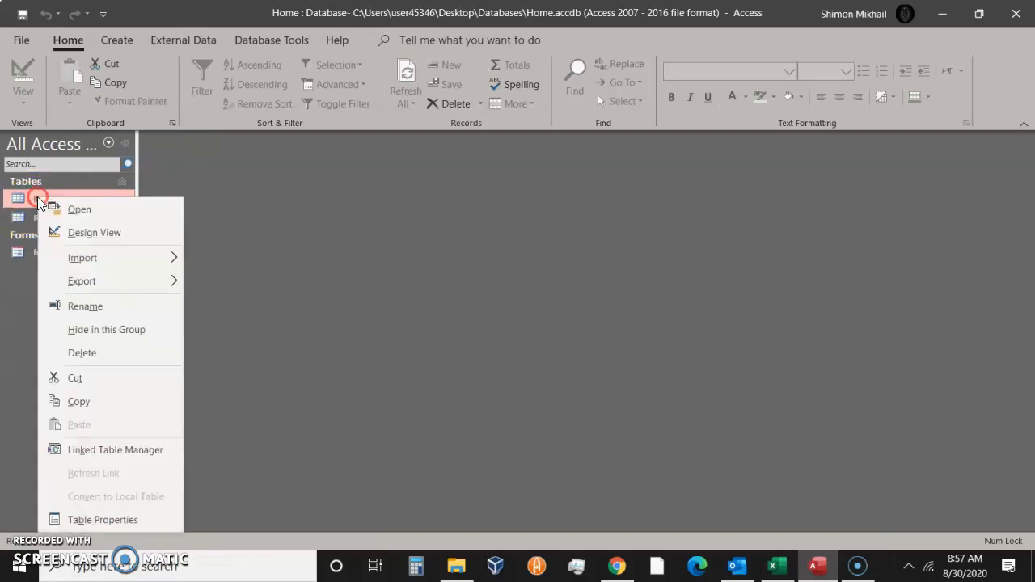
left_click(94, 233)
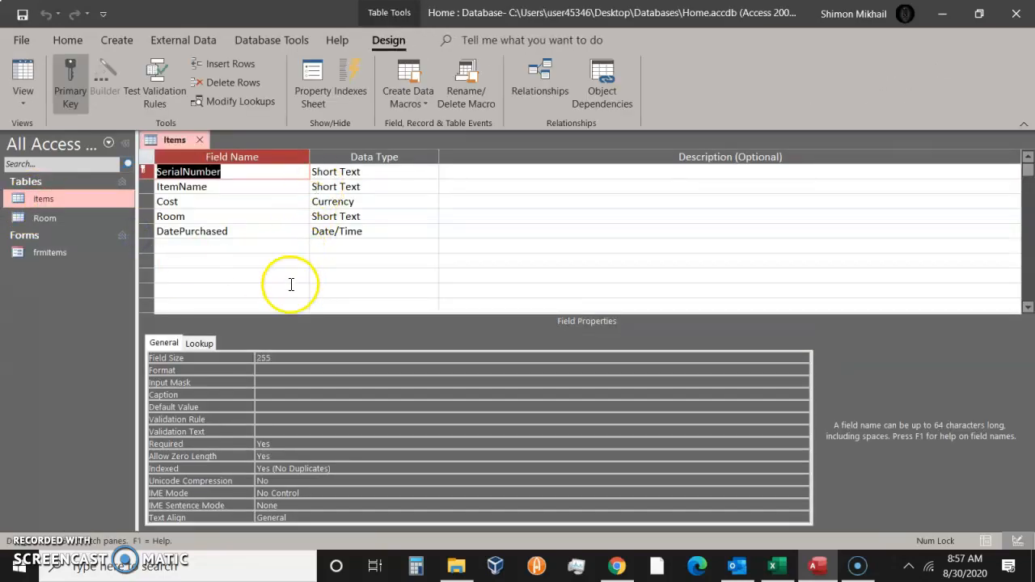
left_click(166, 245)
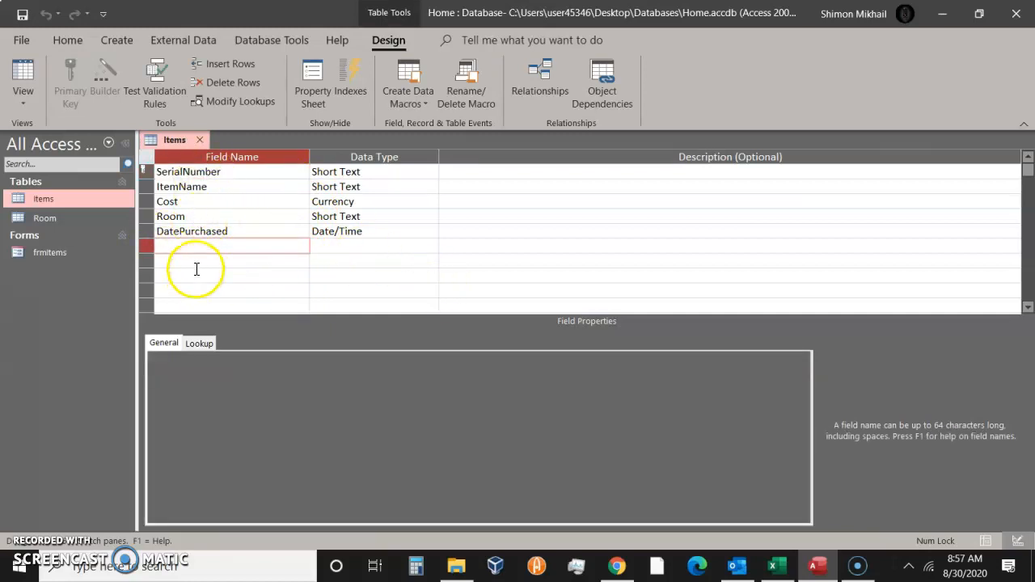
left_click(194, 186)
left_click(193, 202)
left_click(192, 215)
left_click(195, 231)
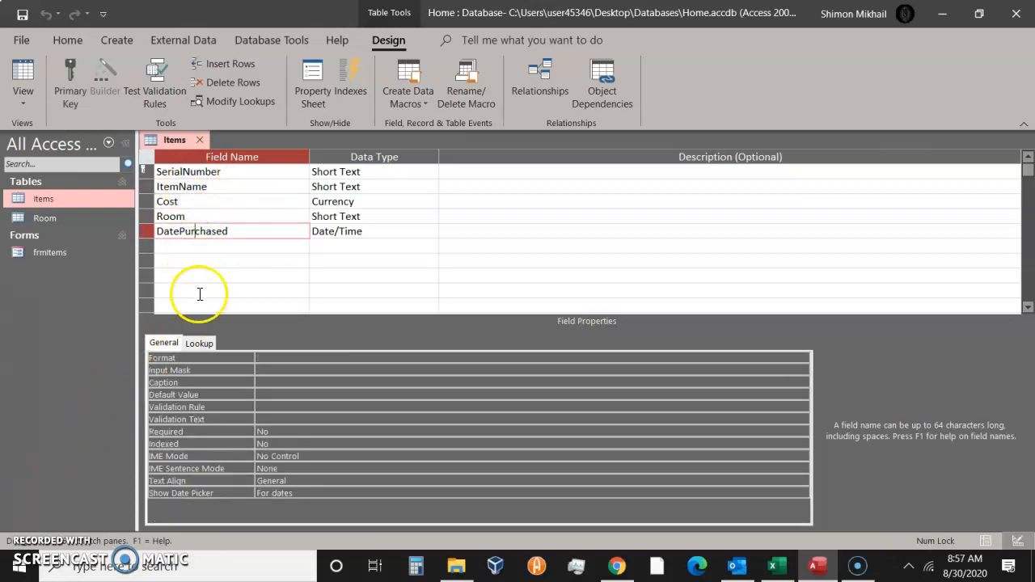
left_click(200, 139)
View the frmItems form's layout in Design View and close the form.
left_click(33, 254)
right_click(32, 255)
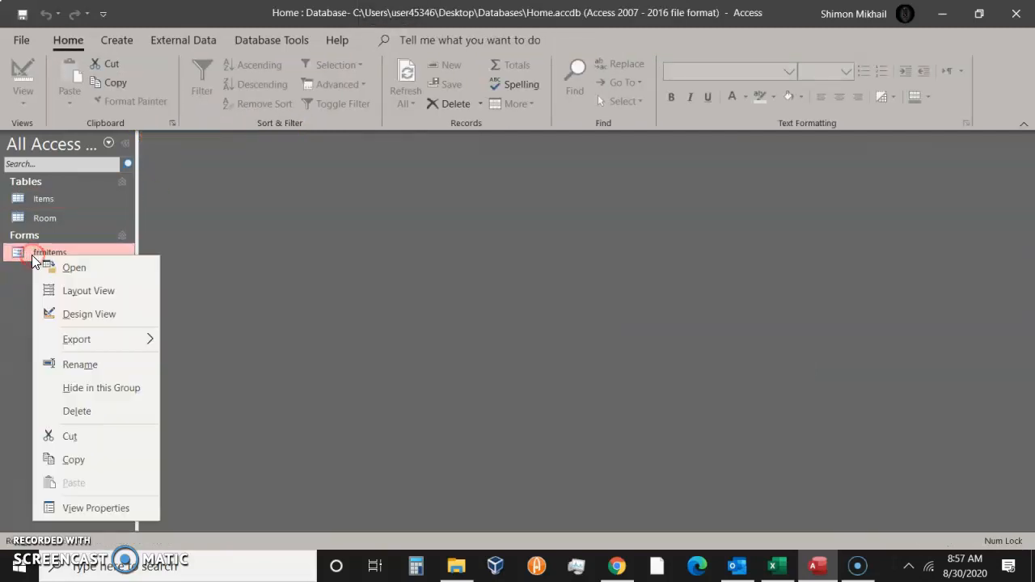
left_click(113, 315)
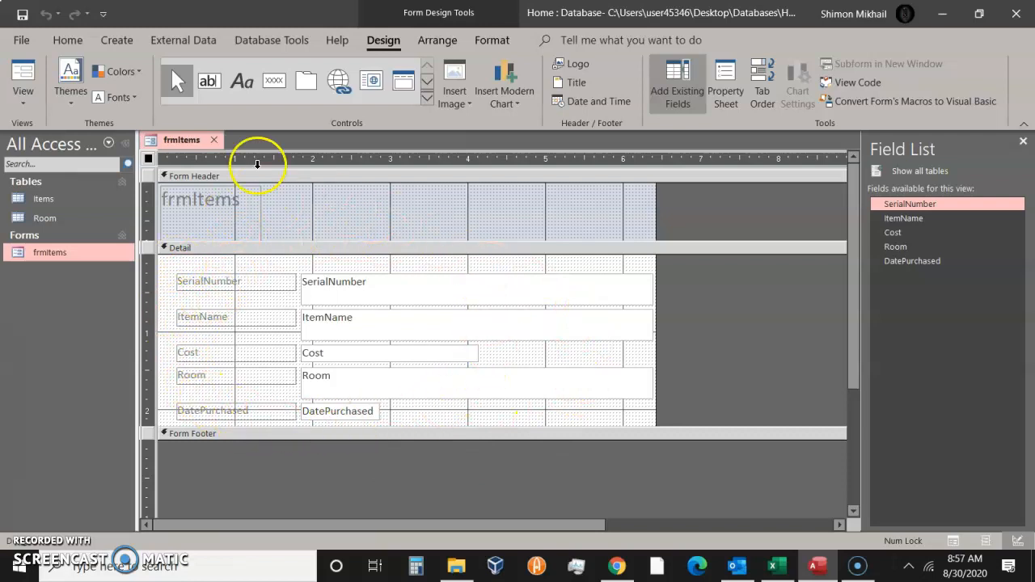
left_click(213, 140)
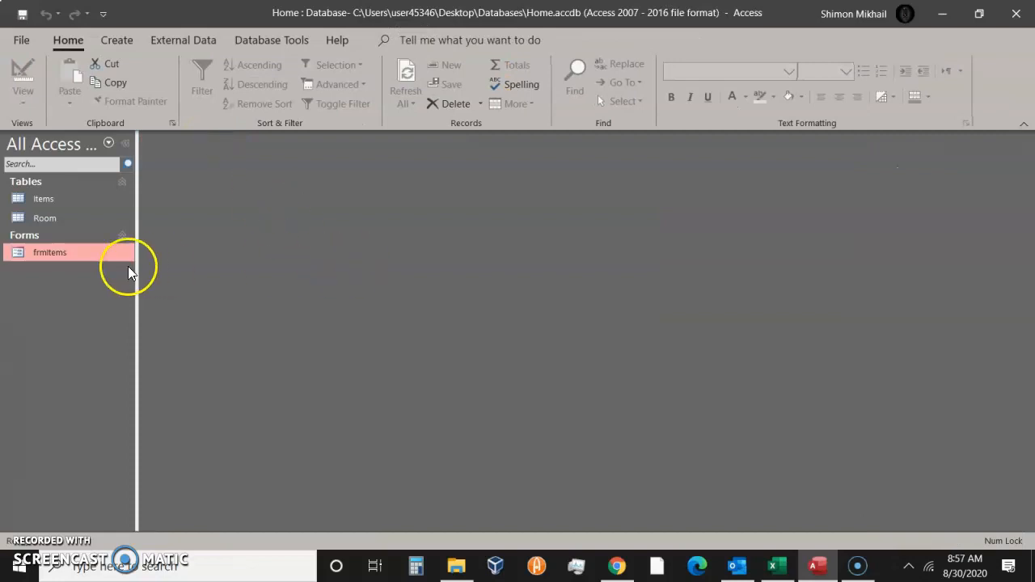
Filter the database object list to forms only and tables only, and restore it to All Access Objects.
left_click(37, 198)
left_click(40, 218)
left_click(43, 255)
left_click(108, 143)
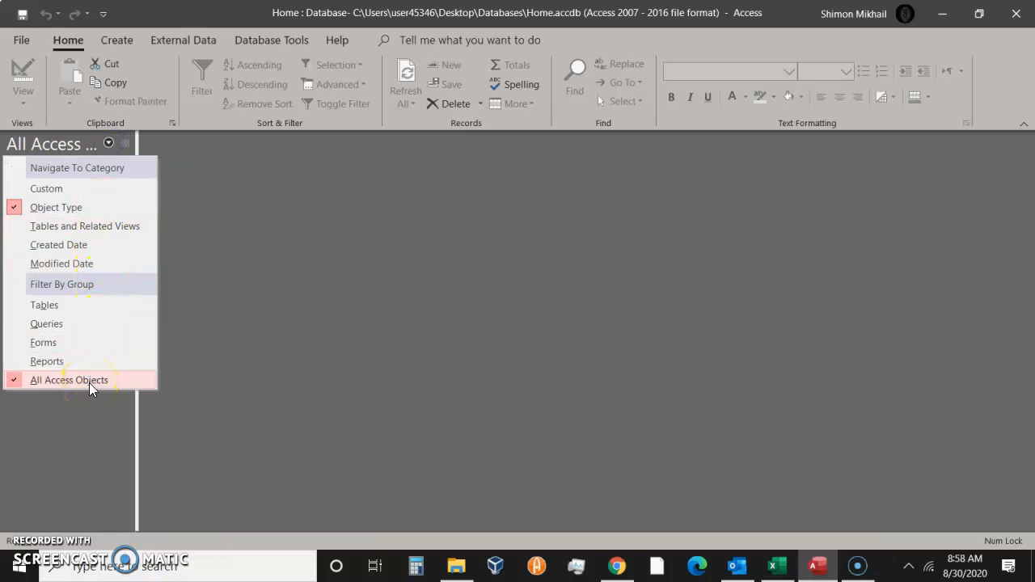
left_click(80, 344)
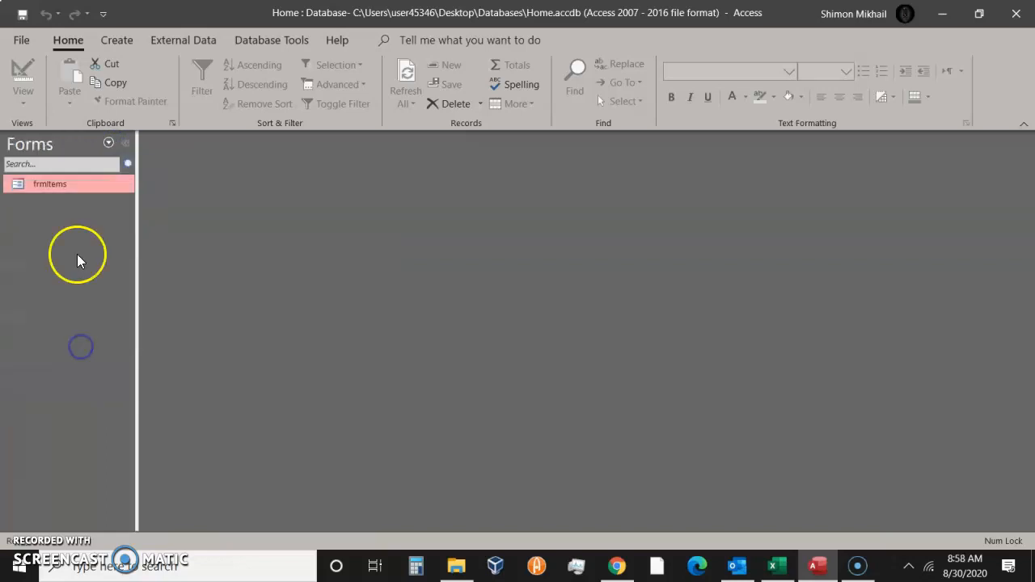
left_click(109, 144)
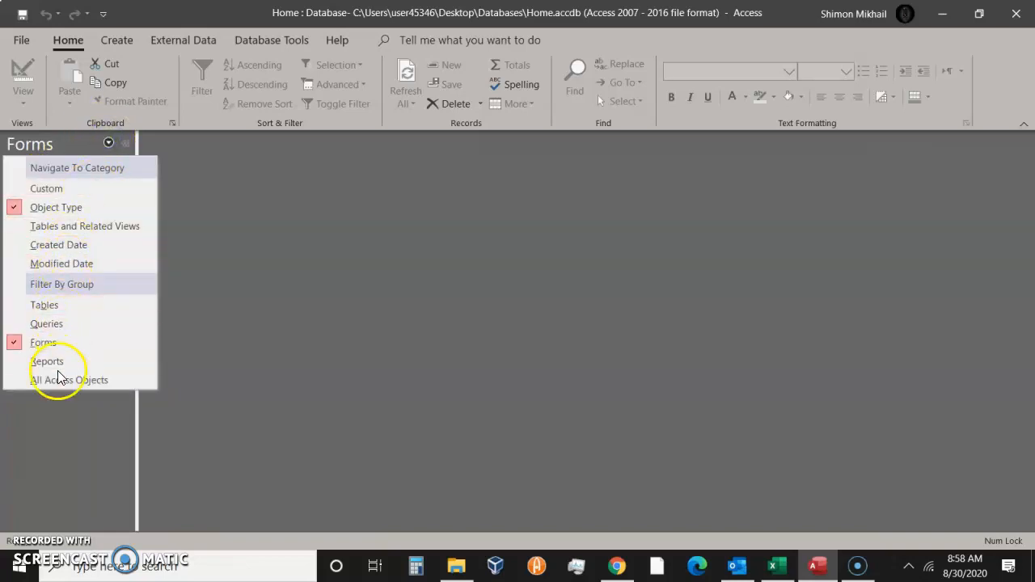
left_click(66, 309)
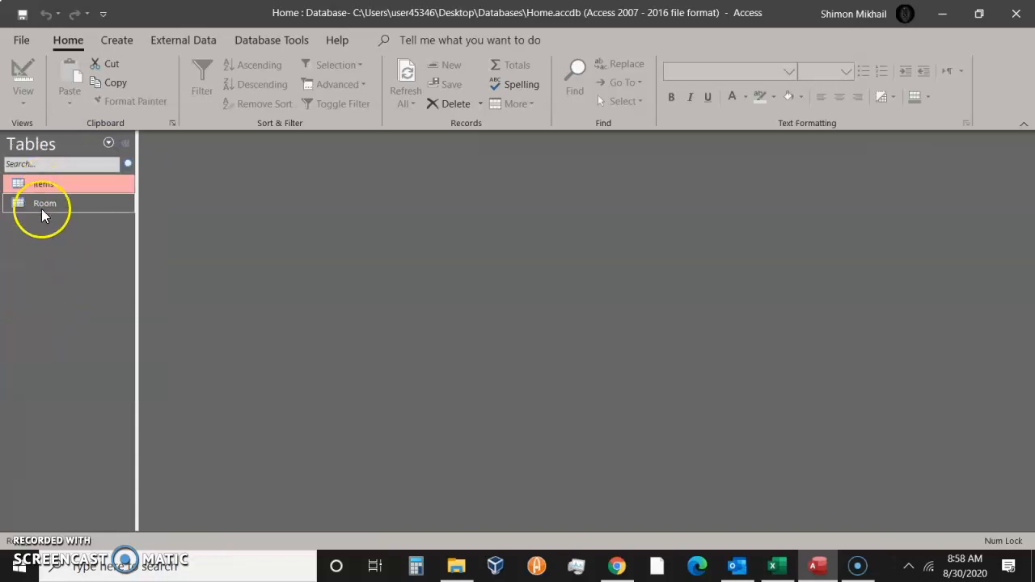
left_click(108, 143)
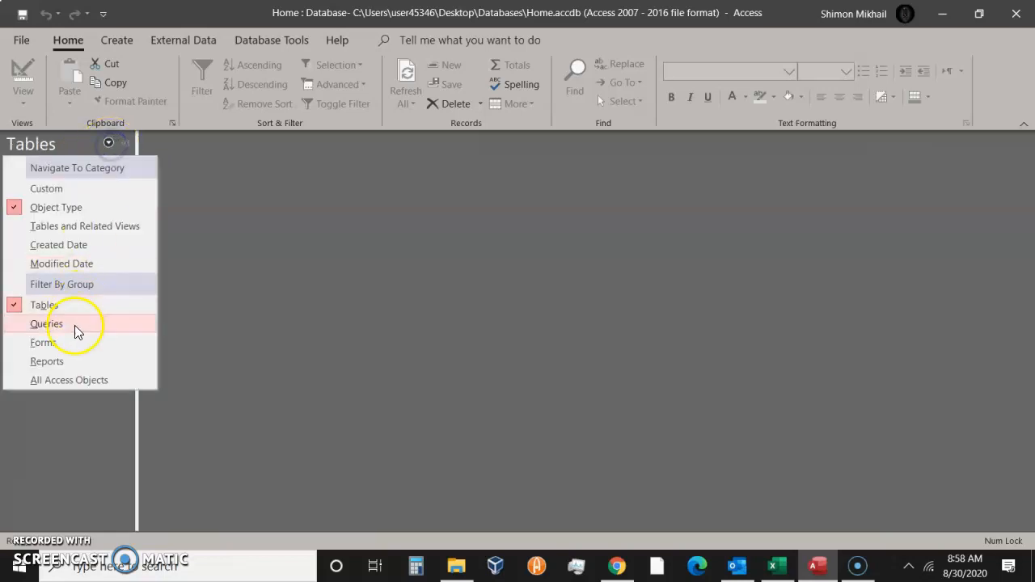
left_click(74, 381)
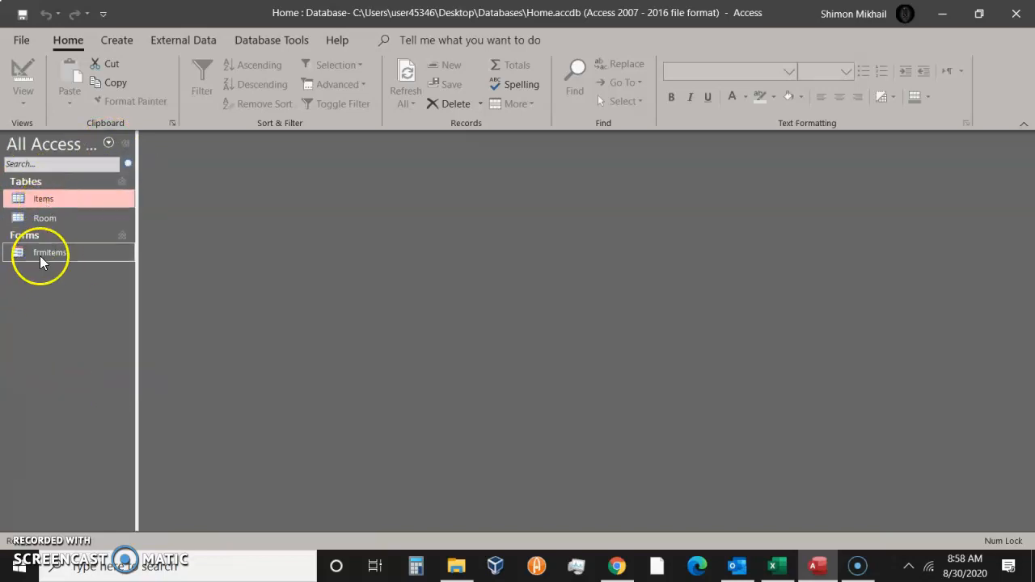
left_click(39, 256)
left_click(108, 143)
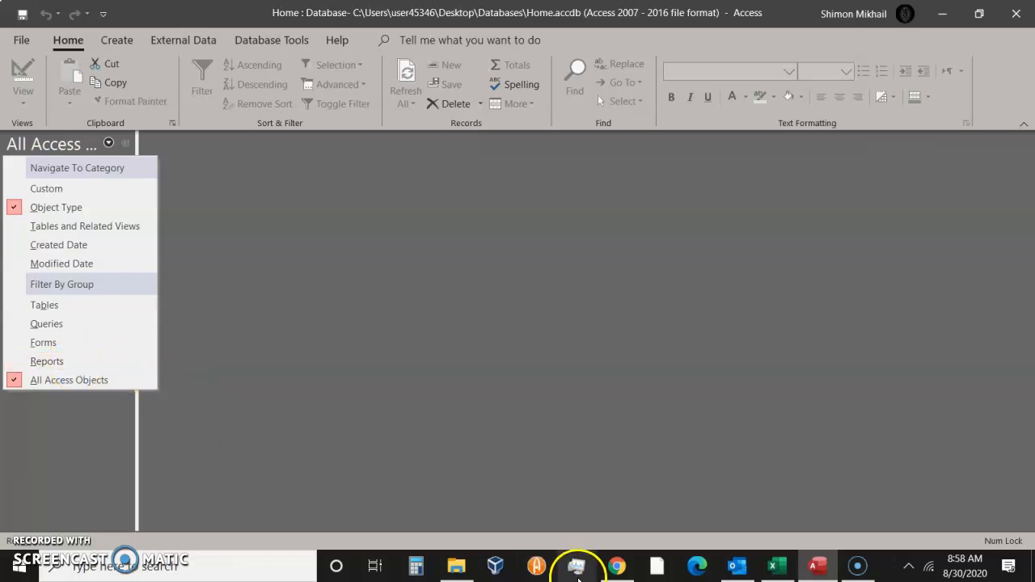
left_click(44, 480)
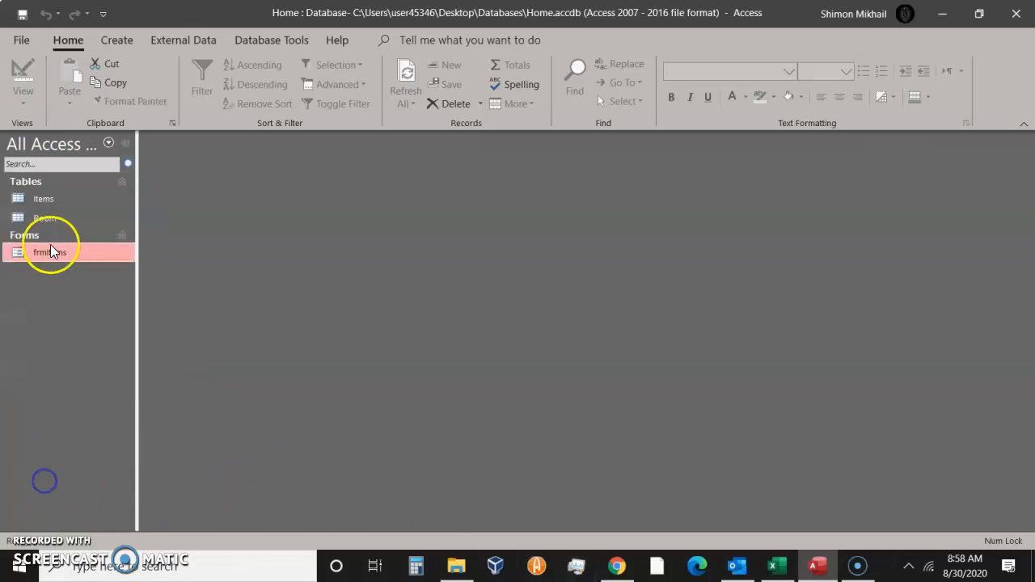
Open the Items table in datasheet view.
double_click(51, 202)
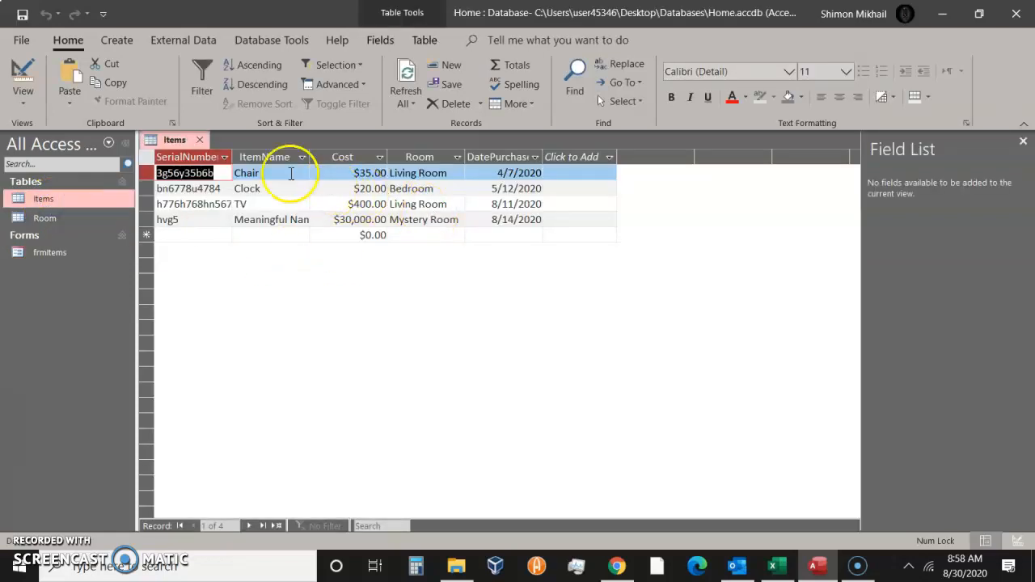
right_click(308, 284)
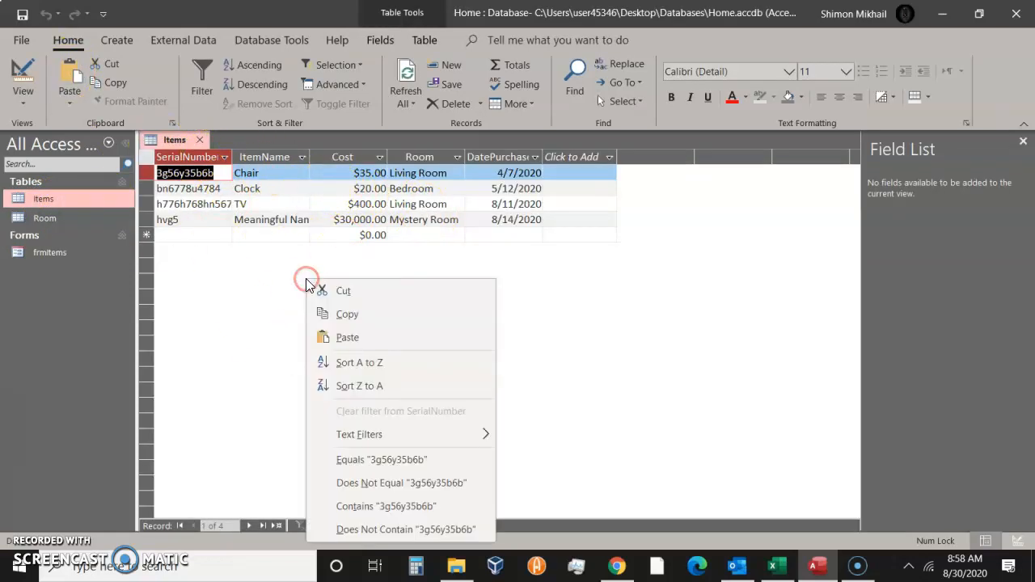
left_click(163, 300)
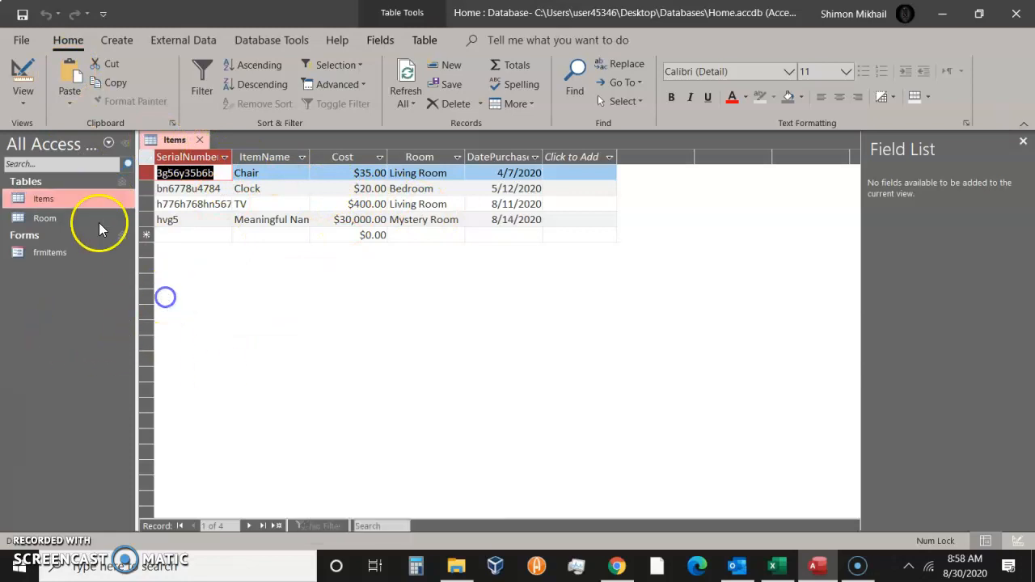
left_click(27, 40)
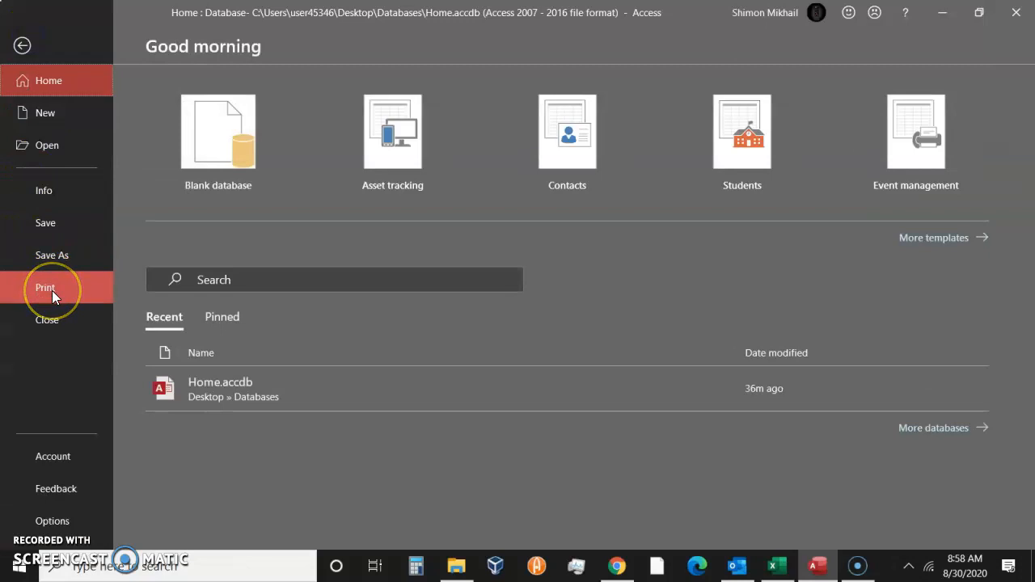
left_click(20, 48)
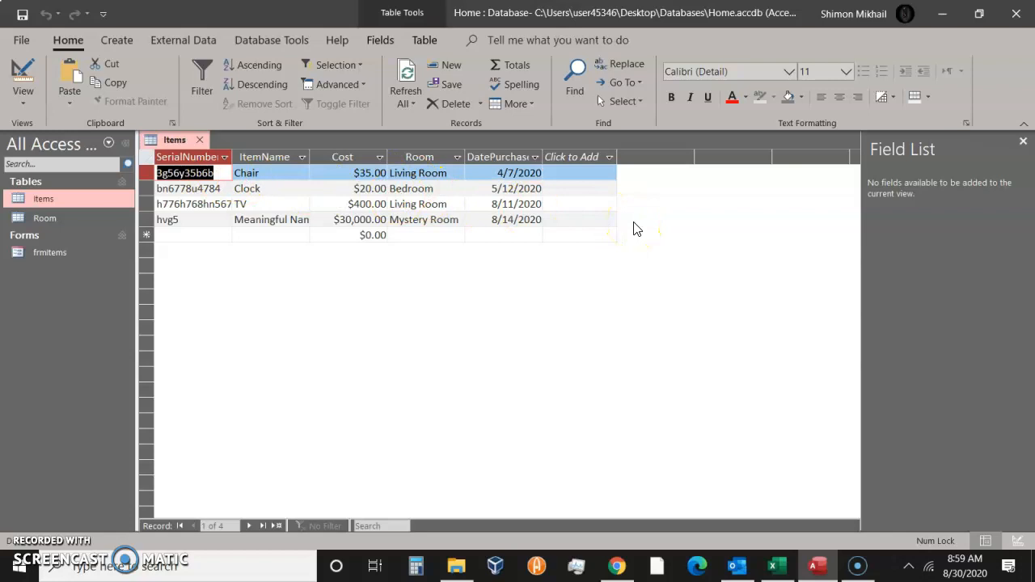
Examine individual entries in the Items table across the serial number, item name, cost, room and purchase date fields.
left_click(545, 218)
left_click(477, 219)
left_click(414, 217)
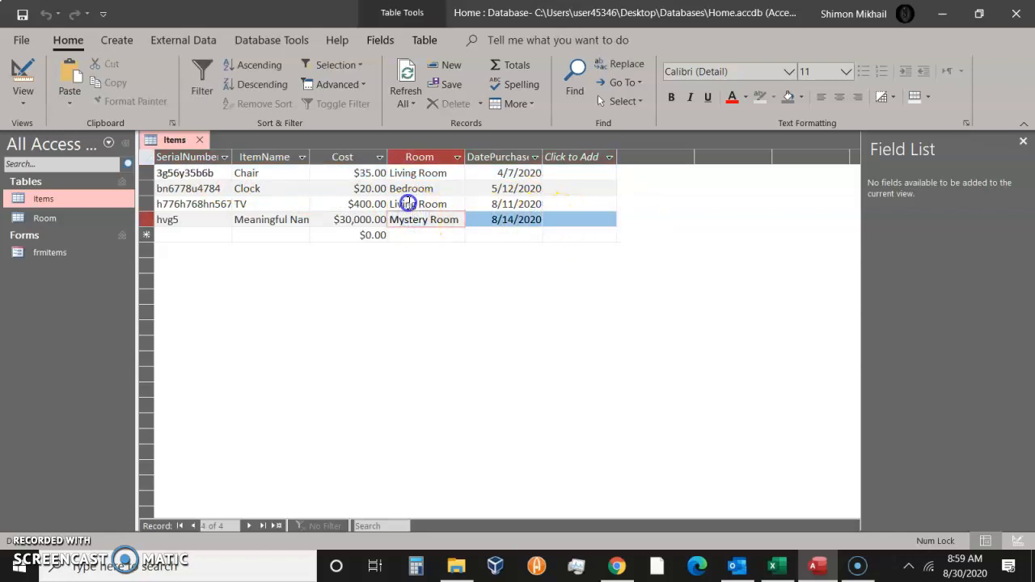
left_click(408, 204)
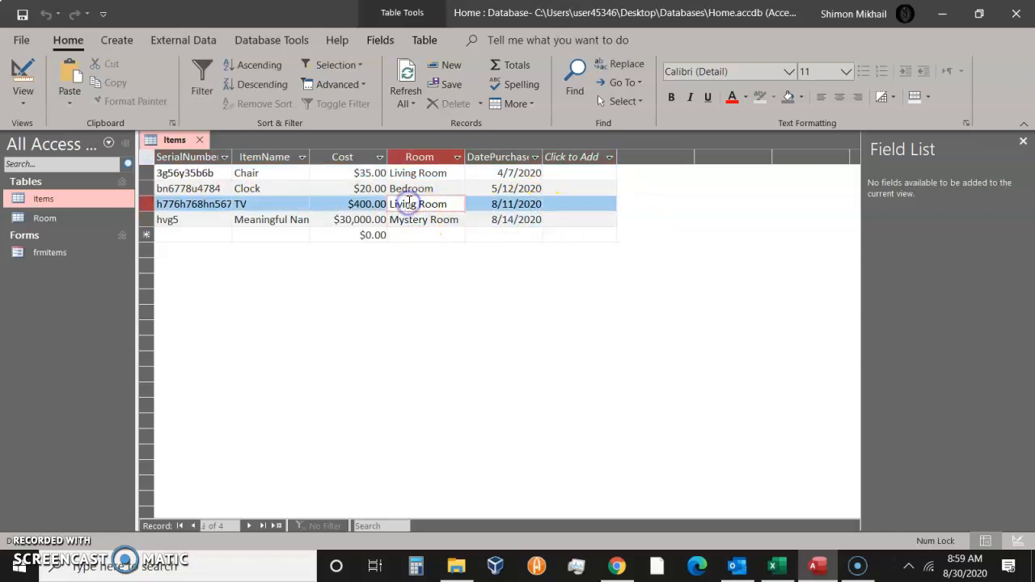
left_click(189, 173)
left_click(274, 159)
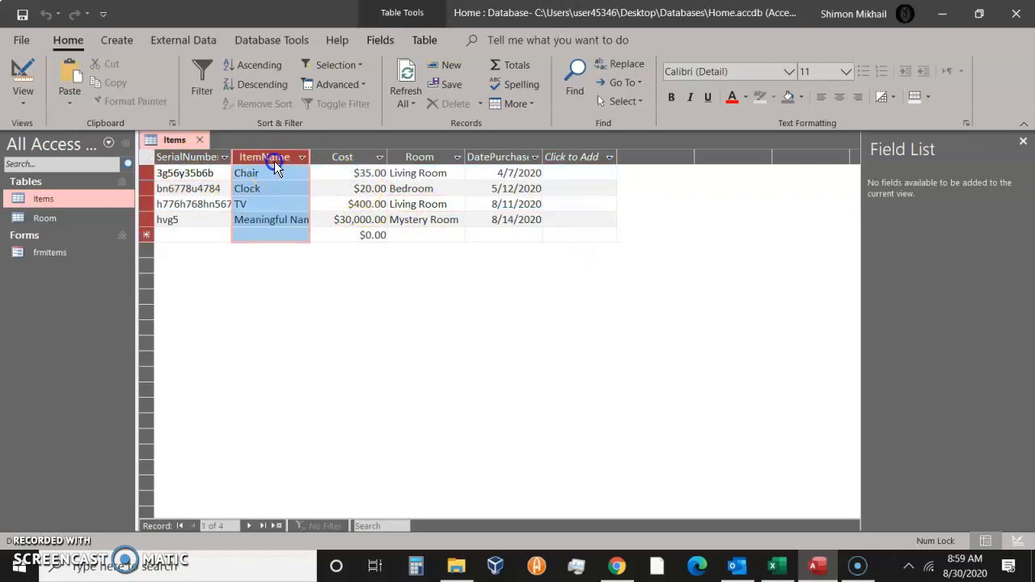
left_click(351, 173)
left_click(449, 173)
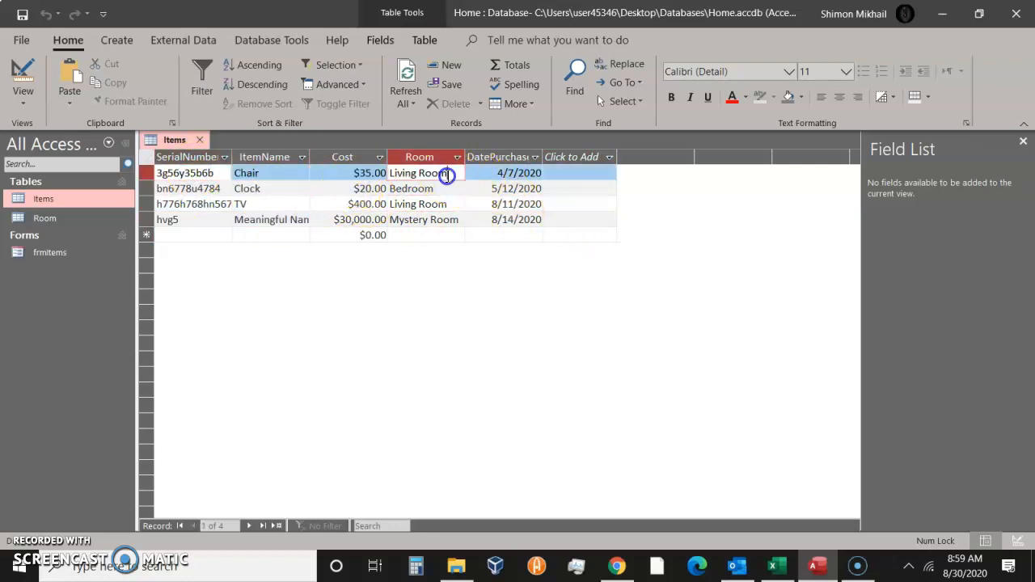
Examine the cost, room and purchase date values of the individual records in the Items table.
left_click(336, 191)
left_click(348, 218)
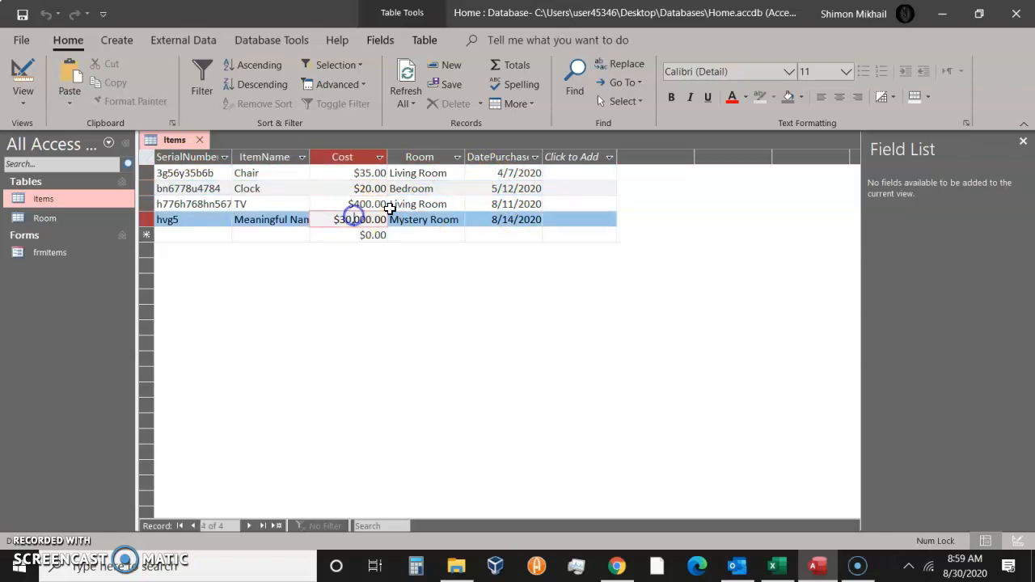
left_click(445, 223)
left_click(447, 205)
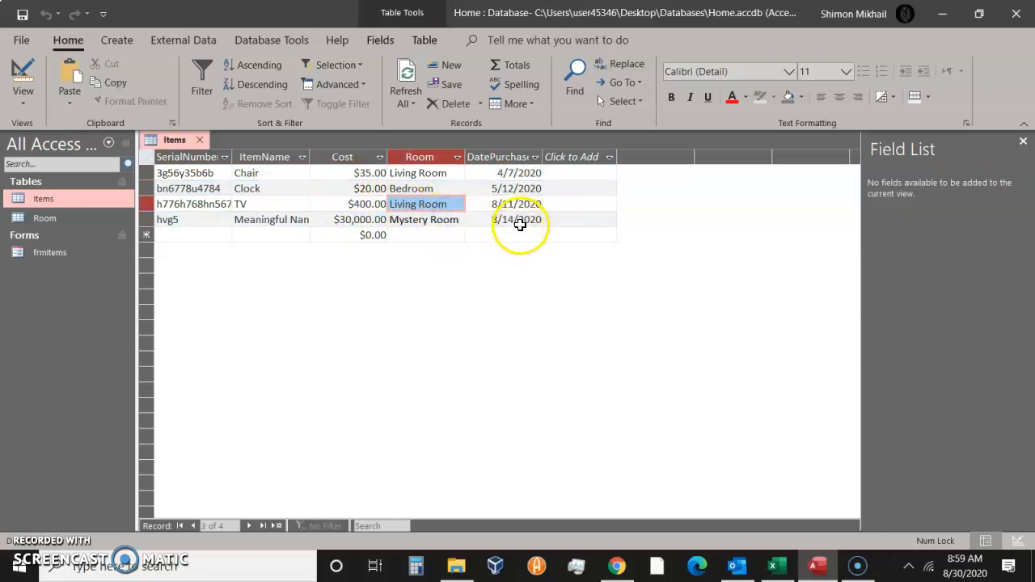
left_click(522, 220)
left_click(520, 207)
left_click(522, 188)
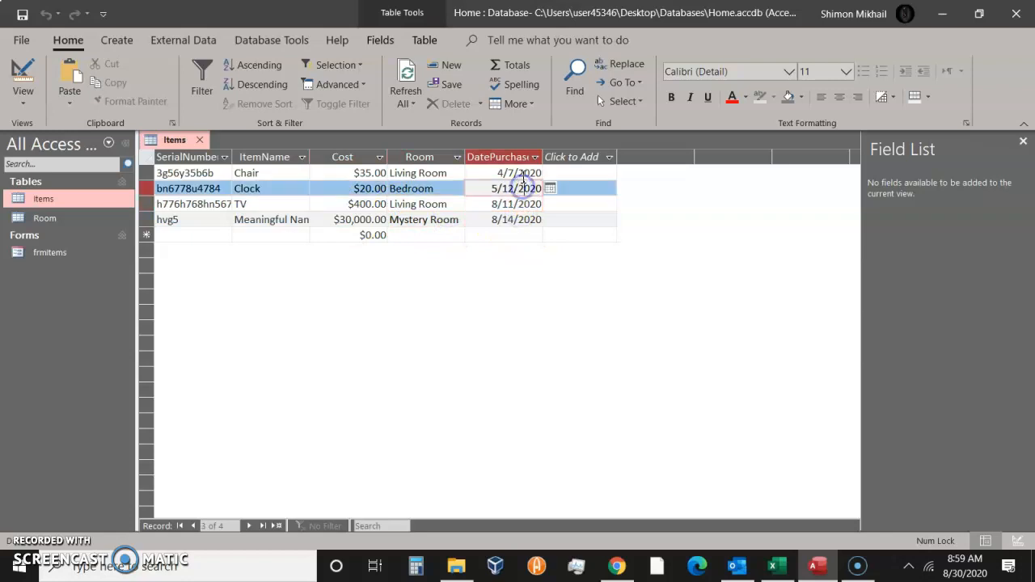
left_click(520, 172)
left_click(425, 170)
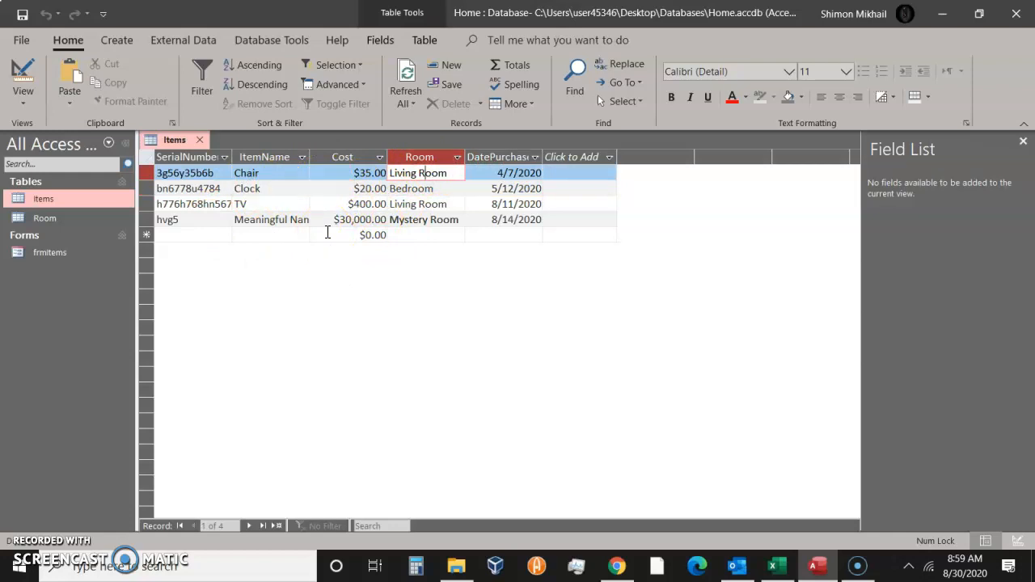
Switch to Chrome, read the Part 4 report instructions for the Books and Authors tables, and return to Access.
left_click(617, 566)
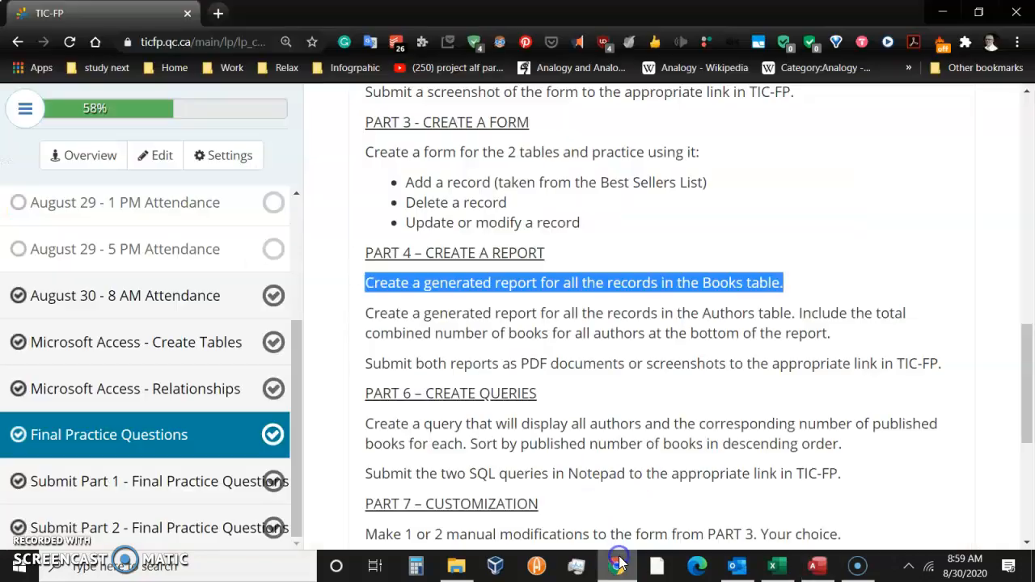
left_click(492, 258)
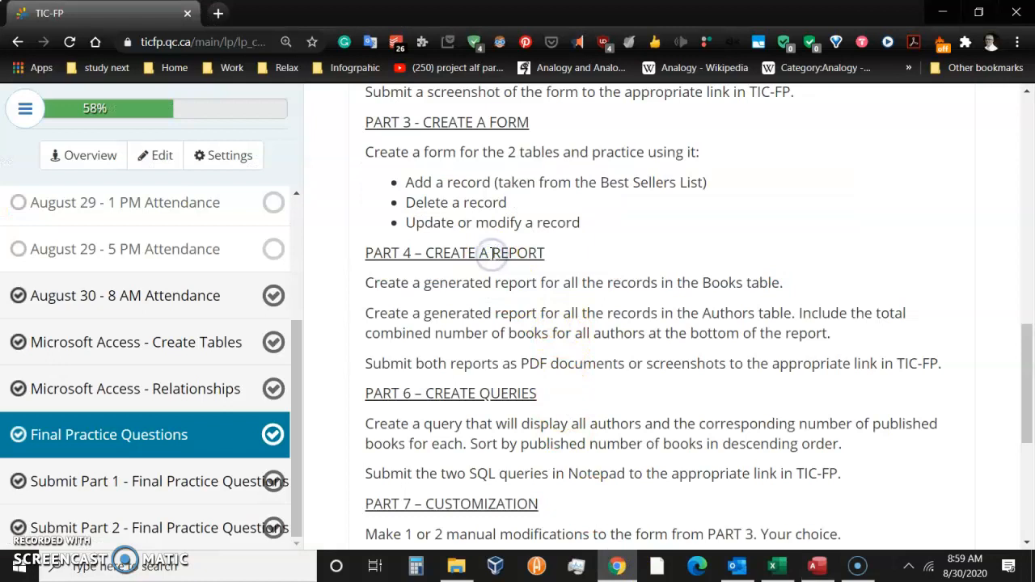
left_click_drag(460, 253, 539, 253)
left_click_drag(421, 283, 803, 289)
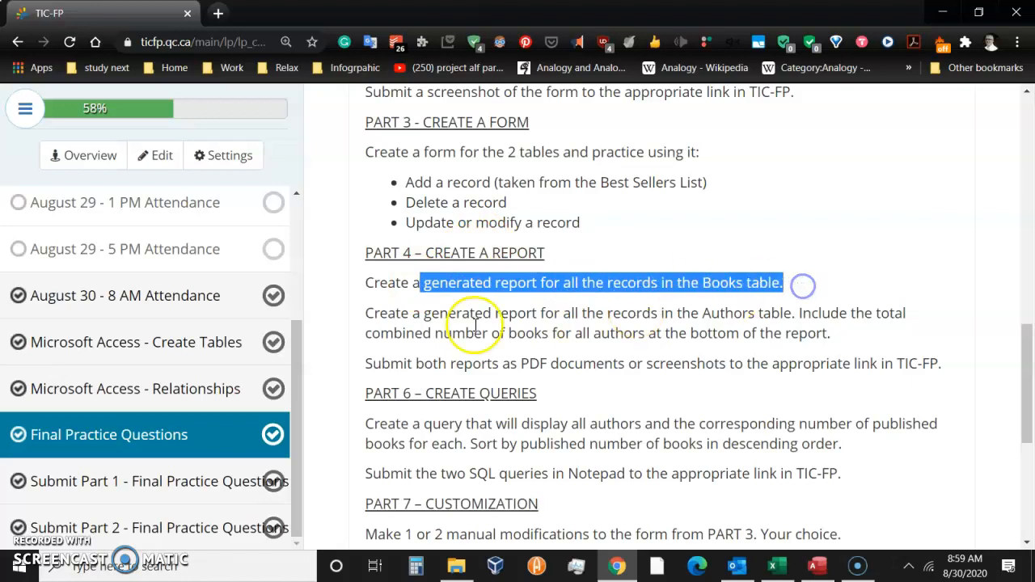
left_click_drag(388, 313, 789, 308)
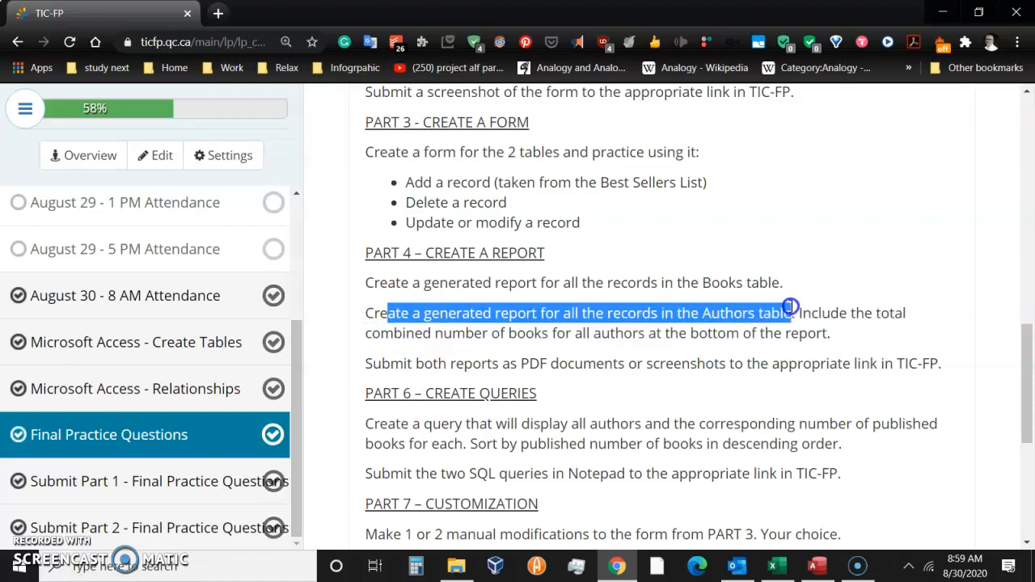
left_click_drag(508, 334, 847, 338)
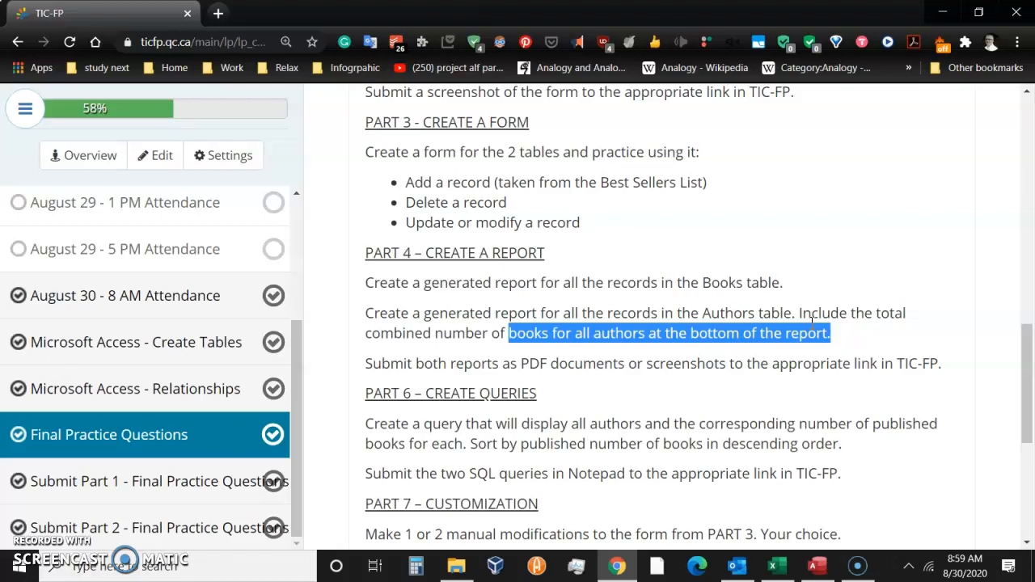
left_click(679, 350)
left_click_drag(500, 334, 833, 336)
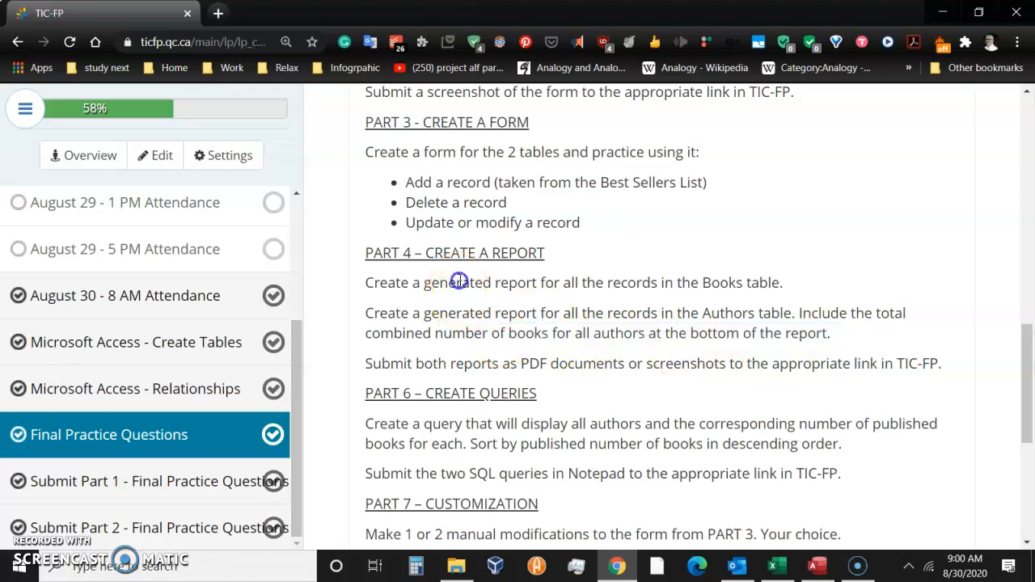
left_click_drag(457, 282, 723, 282)
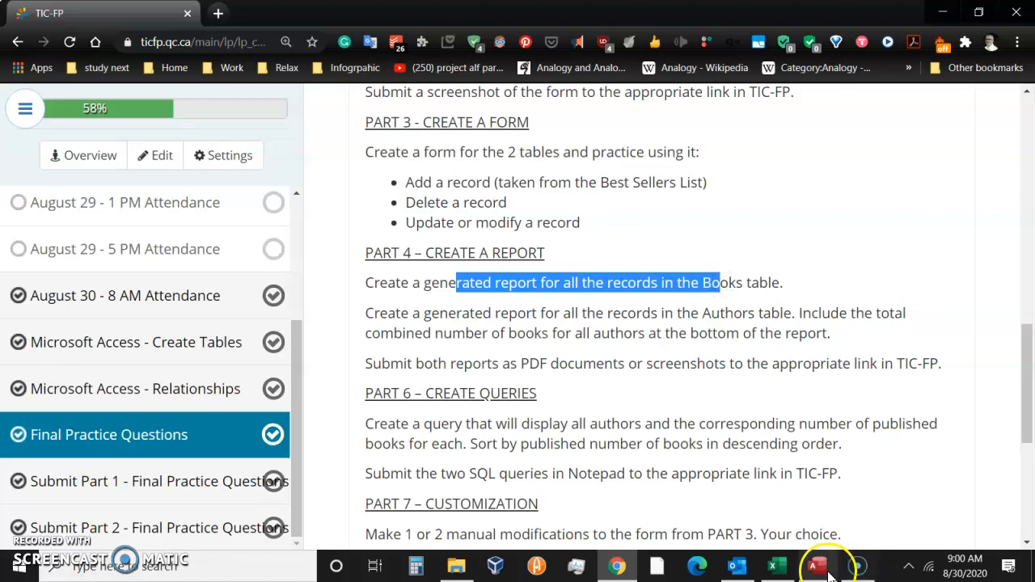
left_click_drag(421, 283, 873, 363)
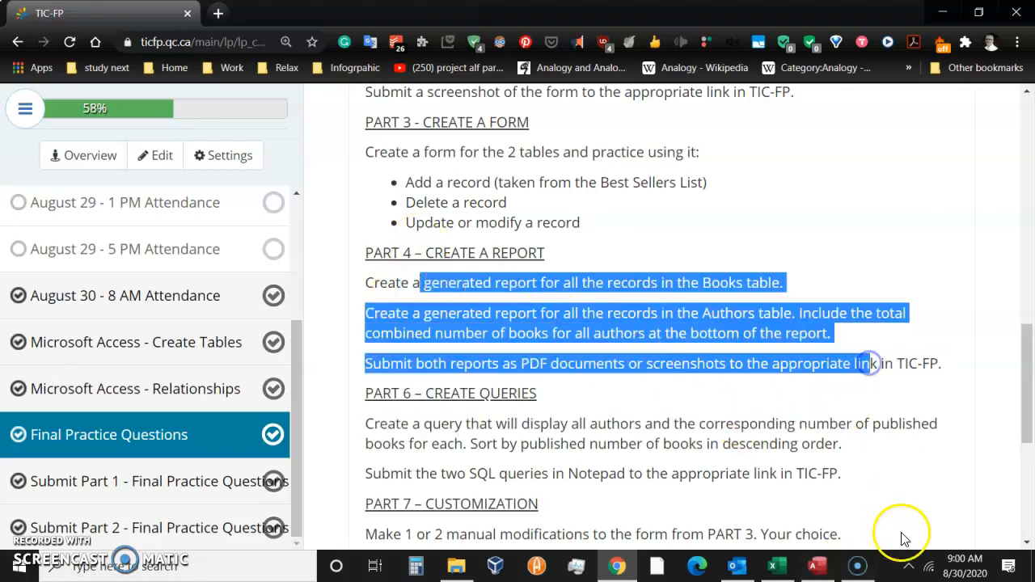
left_click(817, 568)
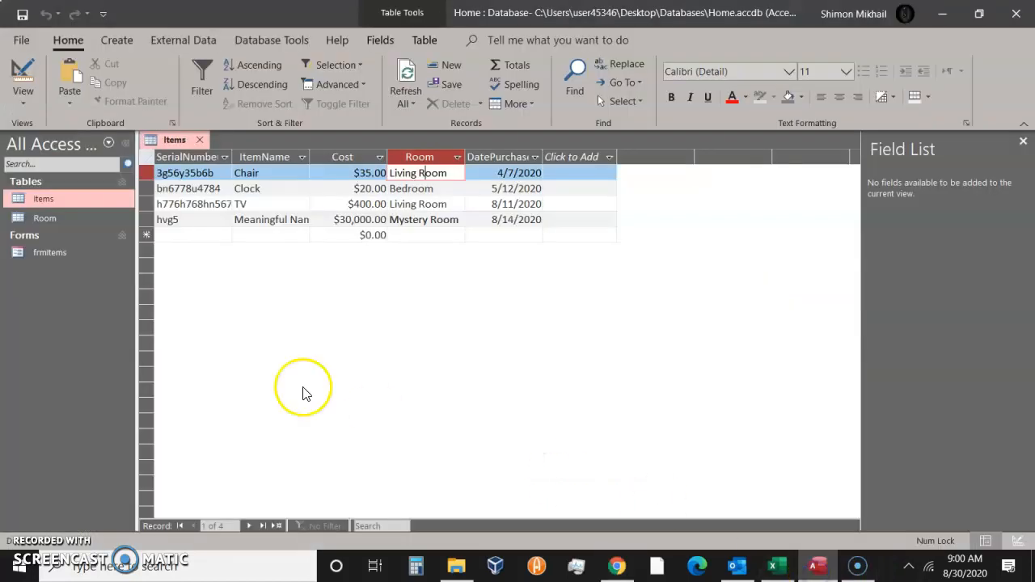
View a blank report in Design View and close it.
left_click(120, 41)
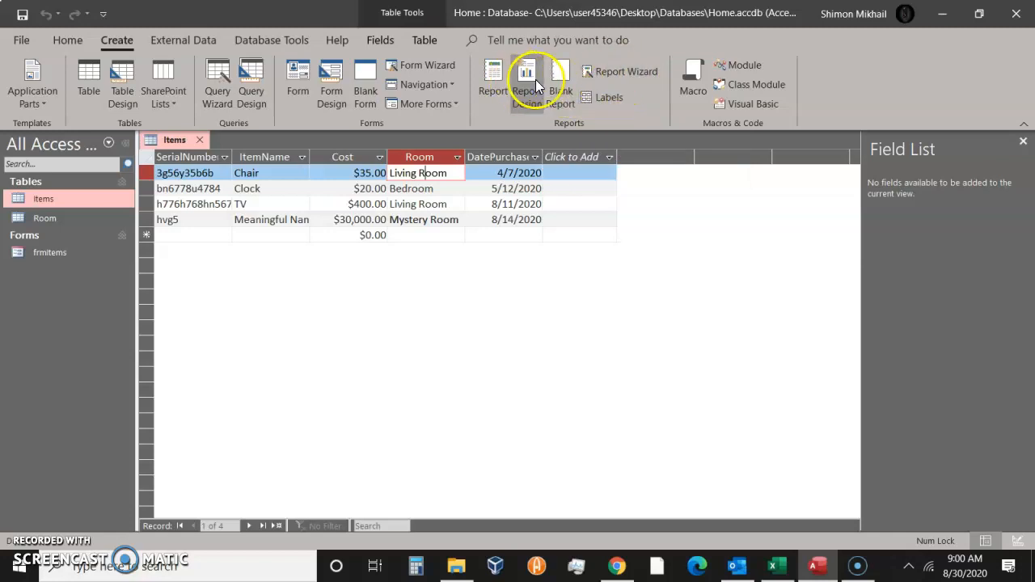
left_click(535, 110)
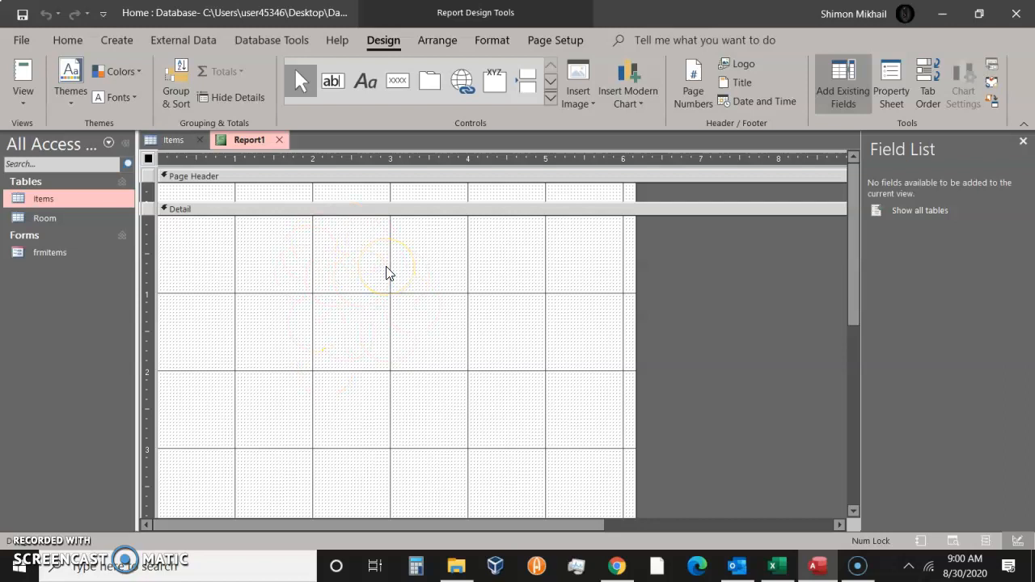
left_click(279, 140)
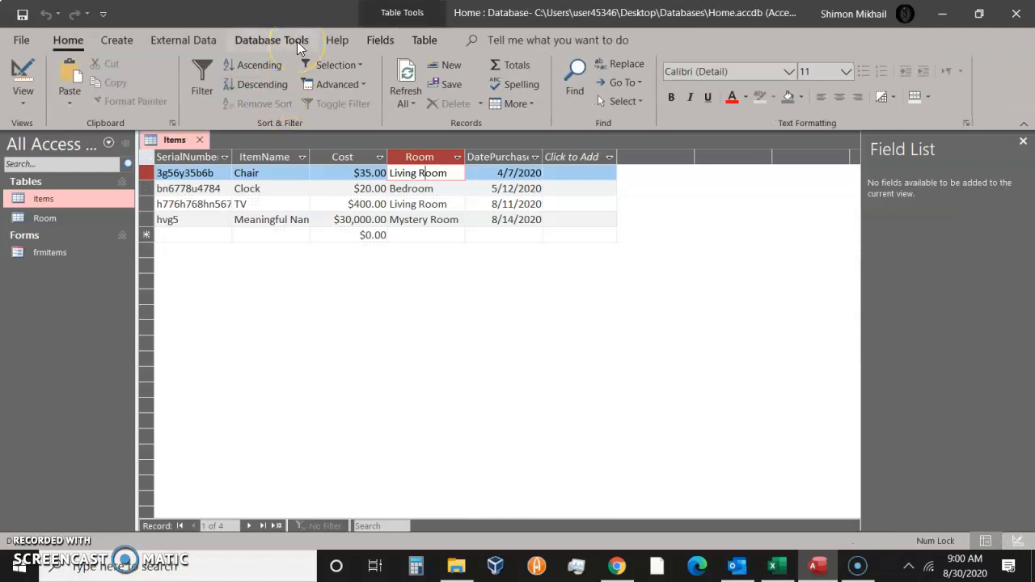
Start the Report Wizard with the Items table as the data source.
left_click(117, 36)
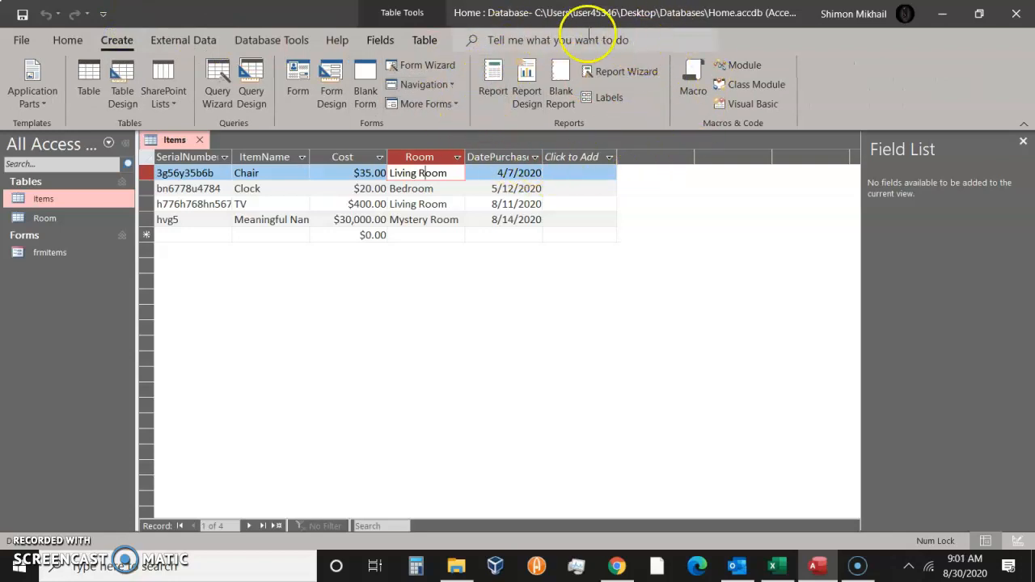
left_click(648, 79)
left_click(533, 200)
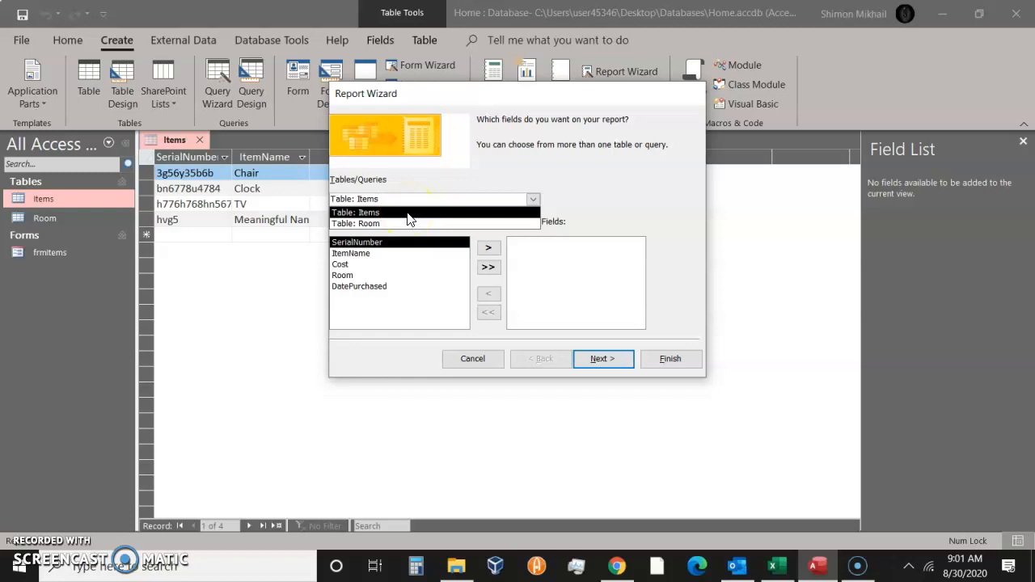
left_click(409, 214)
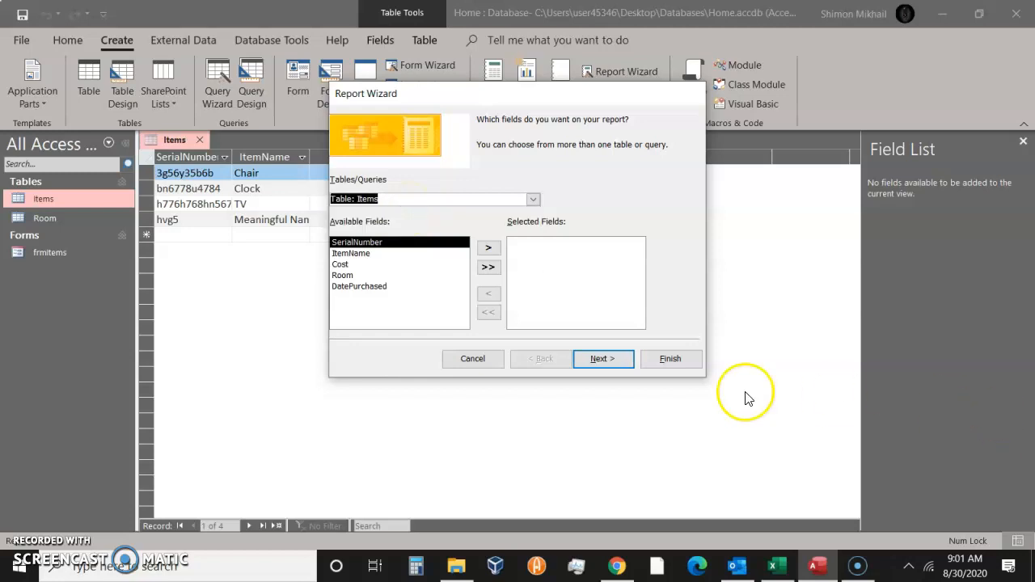
Add SerialNumber, Cost and all remaining Items fields to the report's selected fields.
left_click(486, 248)
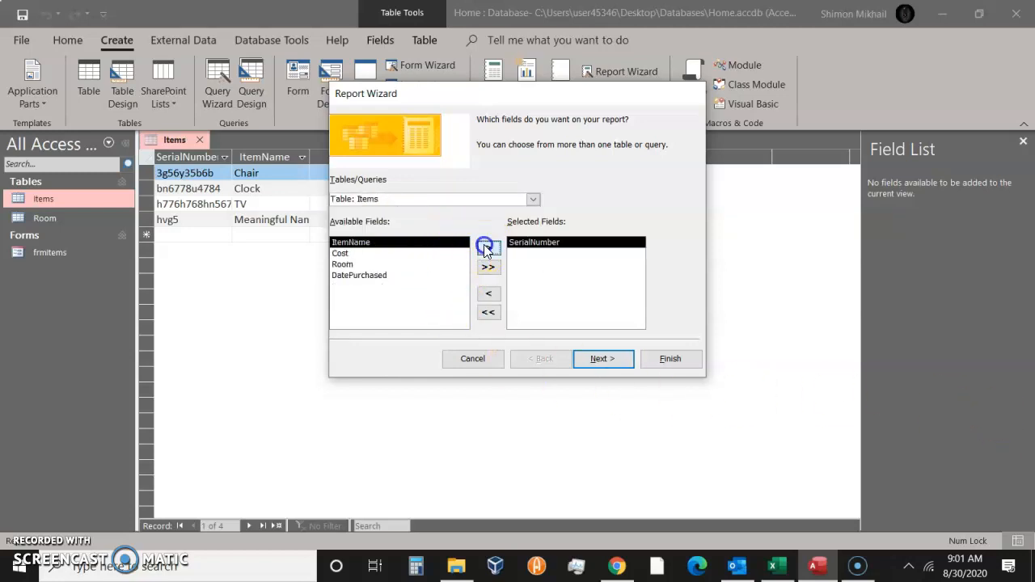
left_click(355, 254)
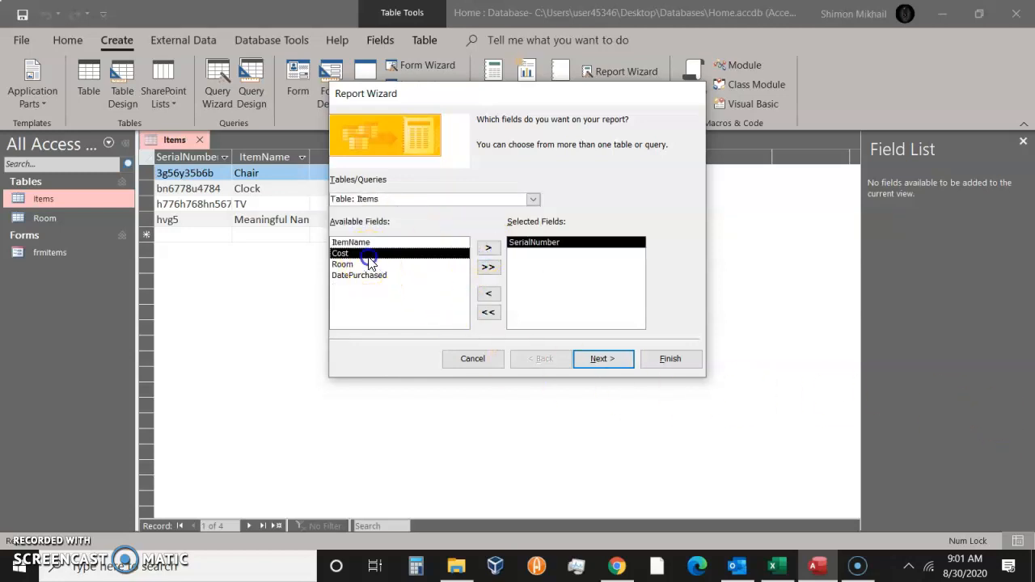
left_click(489, 247)
left_click(380, 265)
left_click(488, 269)
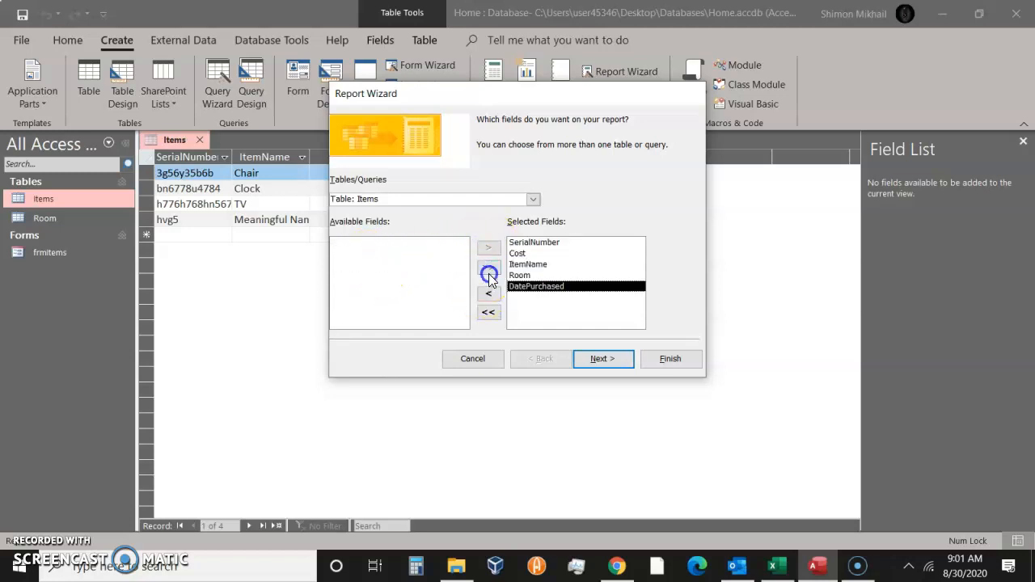
left_click(491, 274)
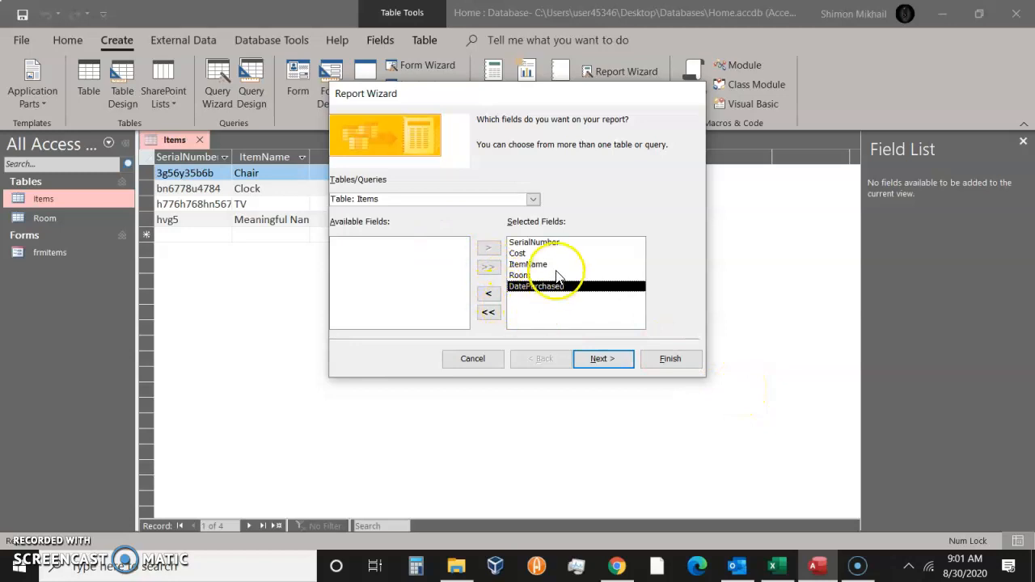
Remove SerialNumber from the report's selected fields and continue to the grouping levels.
left_click(547, 242)
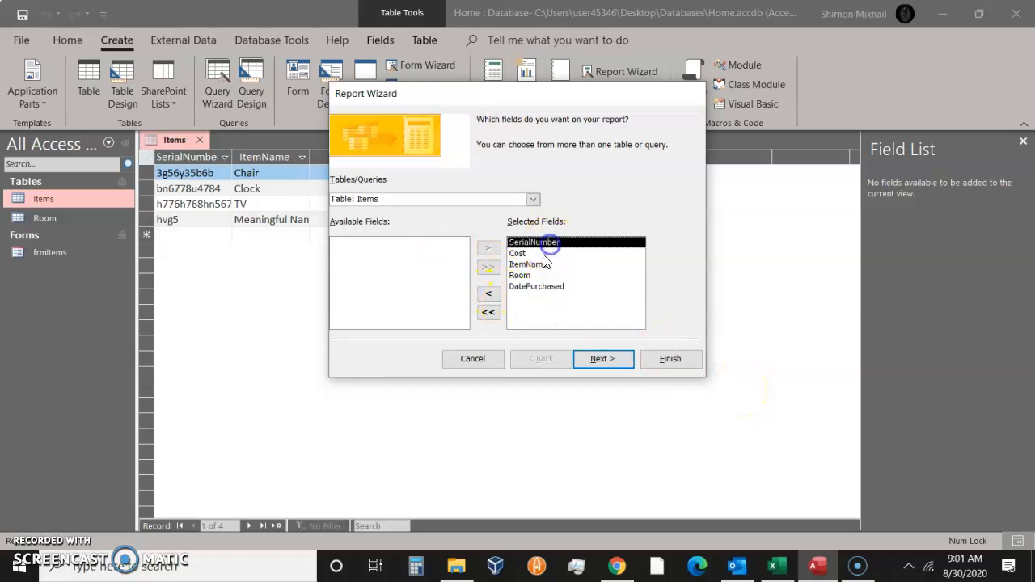
left_click(494, 296)
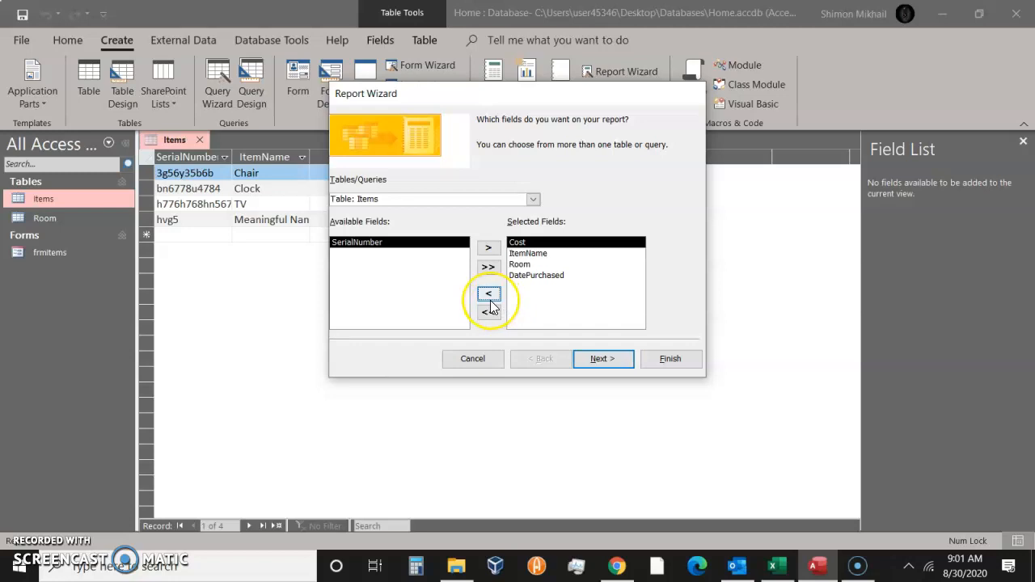
left_click(608, 360)
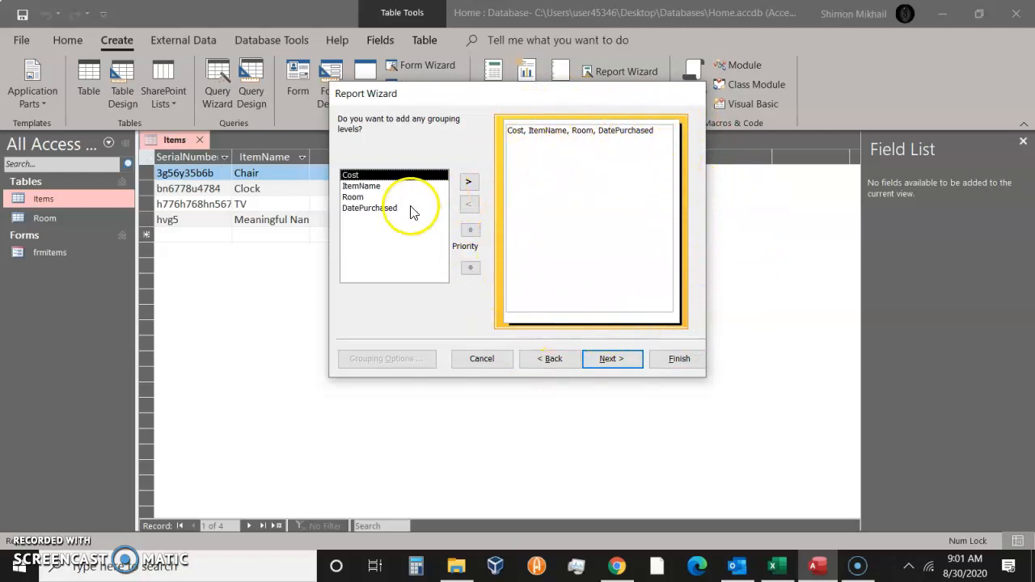
Examine Cost, ItemName, Room and DatePurchased as candidate grouping fields for the report.
left_click(352, 197)
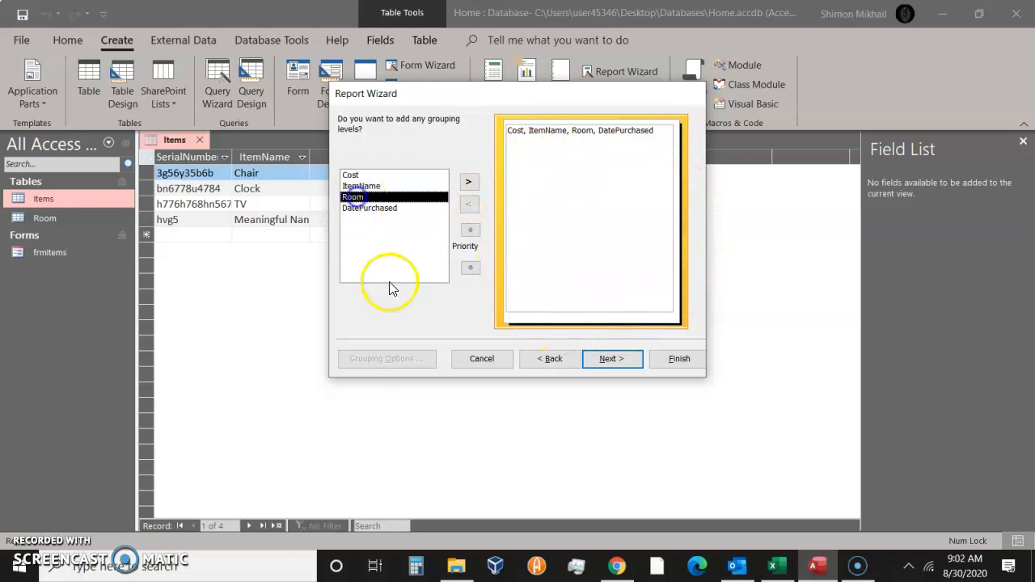
left_click(370, 209)
left_click(366, 197)
left_click(363, 186)
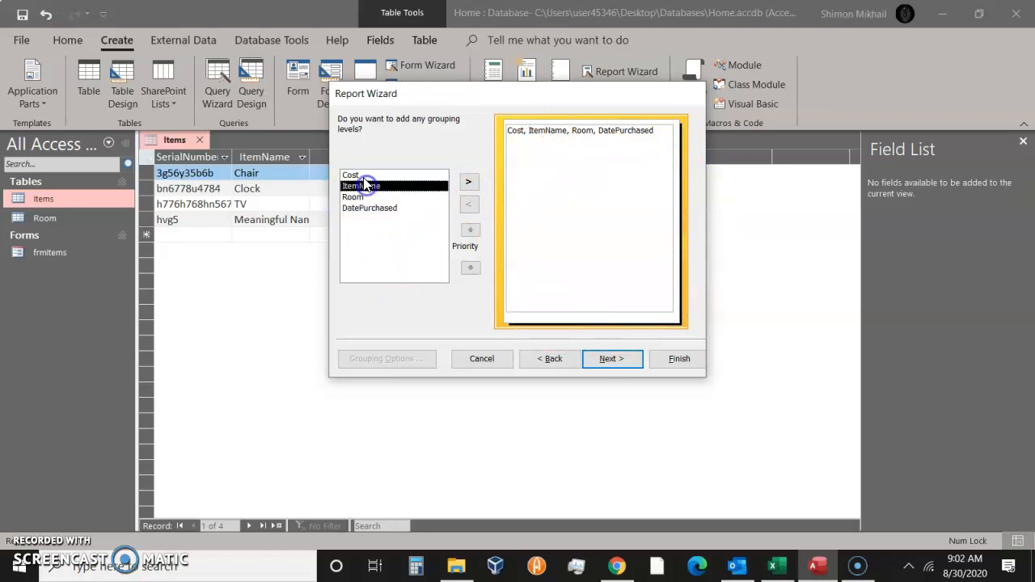
left_click(356, 175)
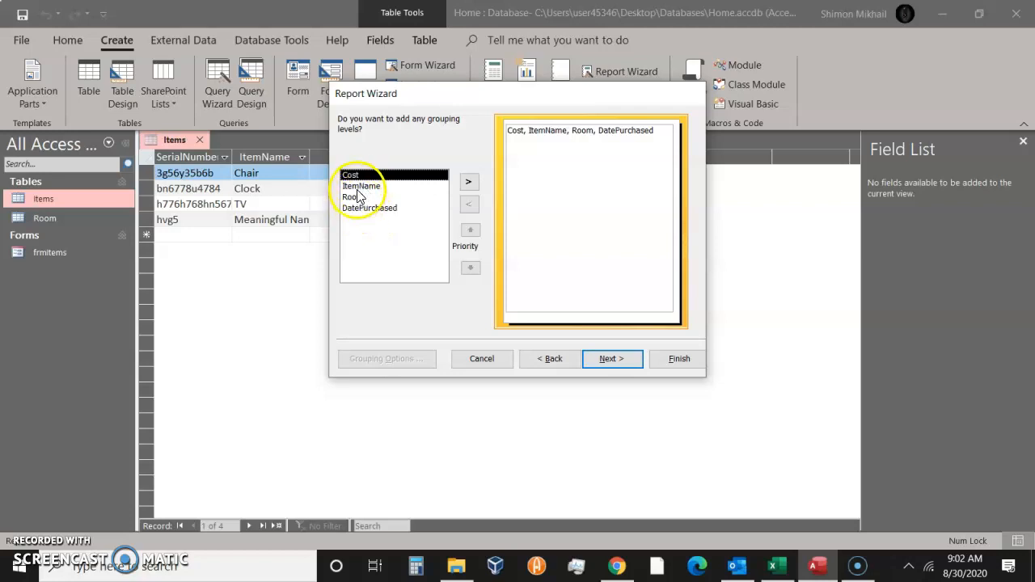
left_click(360, 186)
left_click(363, 198)
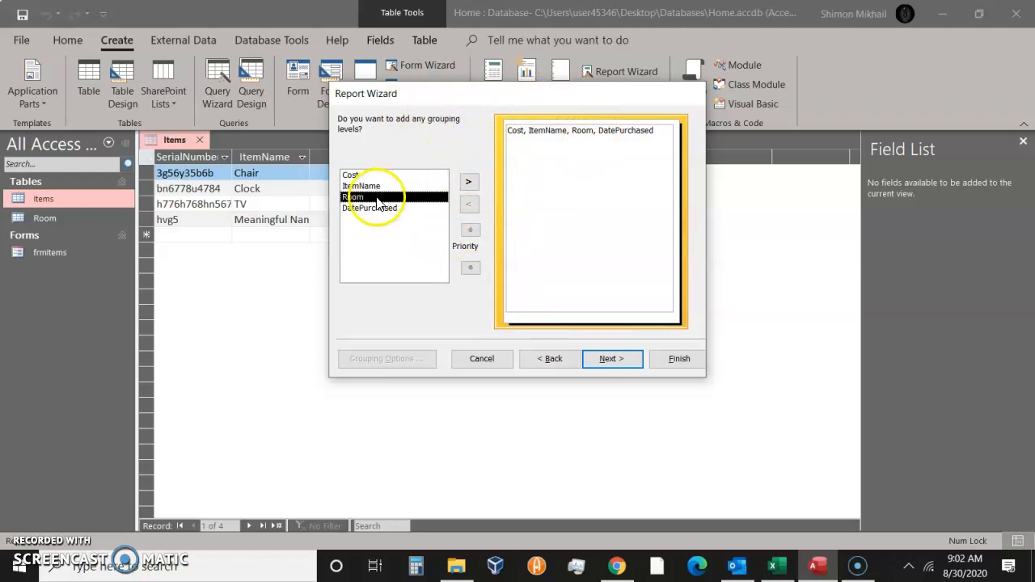
left_click(349, 177)
left_click(360, 187)
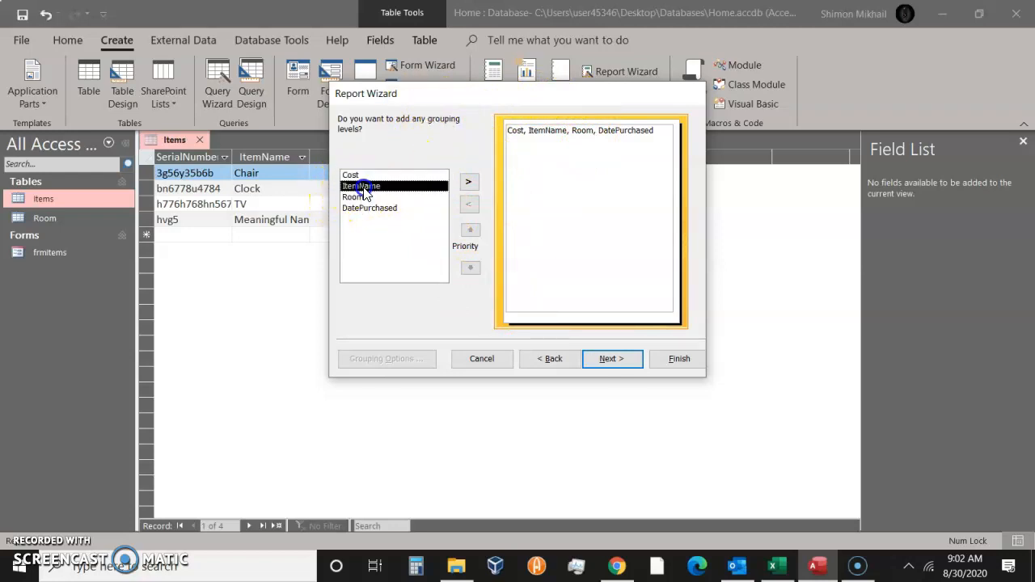
Group the report by Room and continue to the sort order options.
left_click(356, 197)
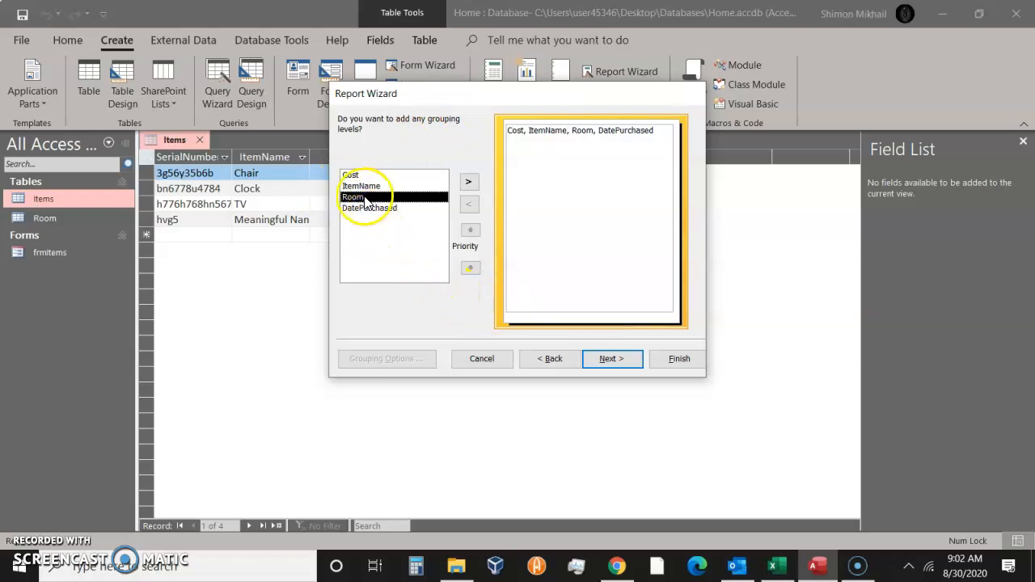
left_click(468, 183)
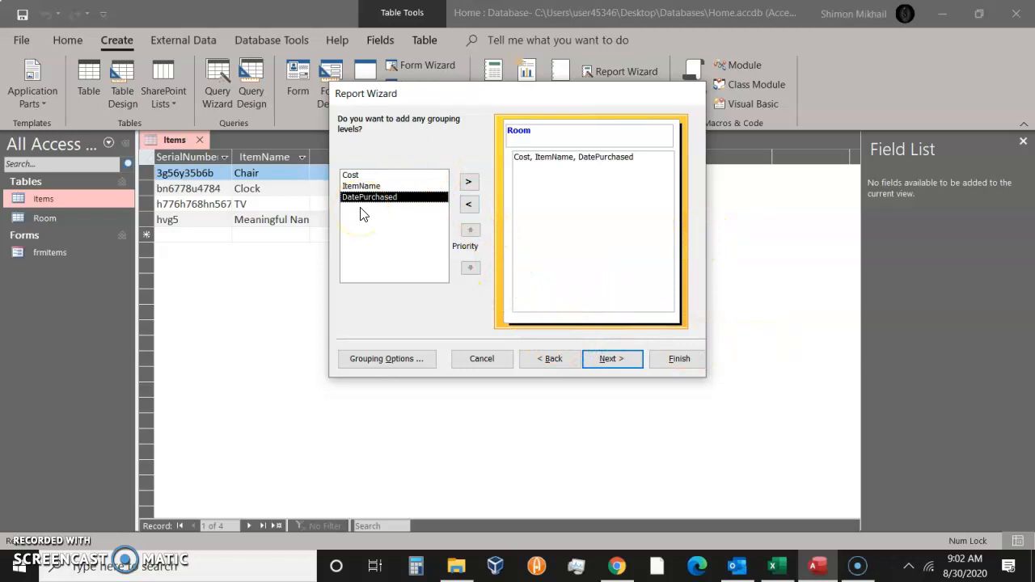
left_click(617, 360)
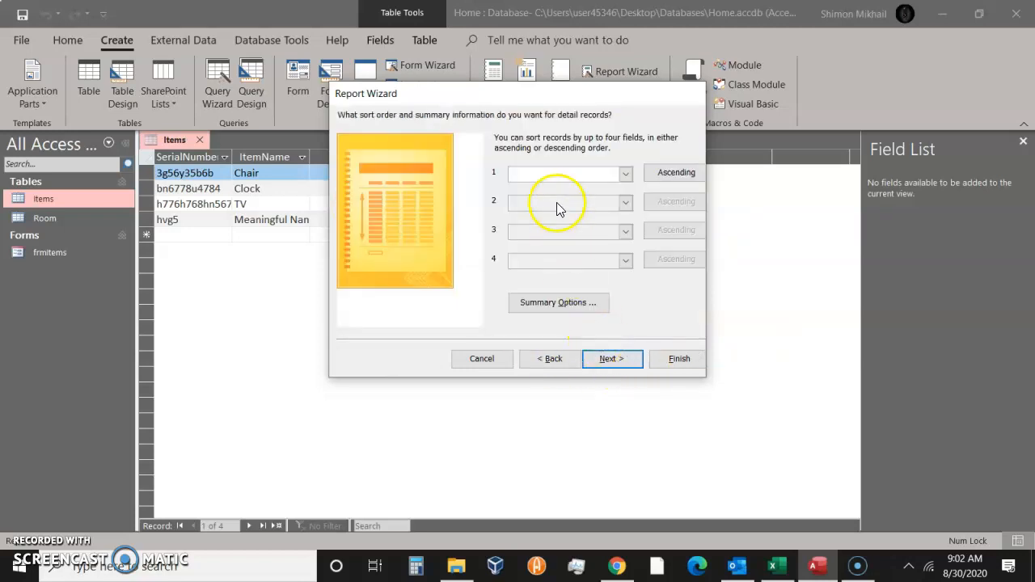
Try sorting the report's detail records by ItemName, in descending and ascending order.
left_click(631, 174)
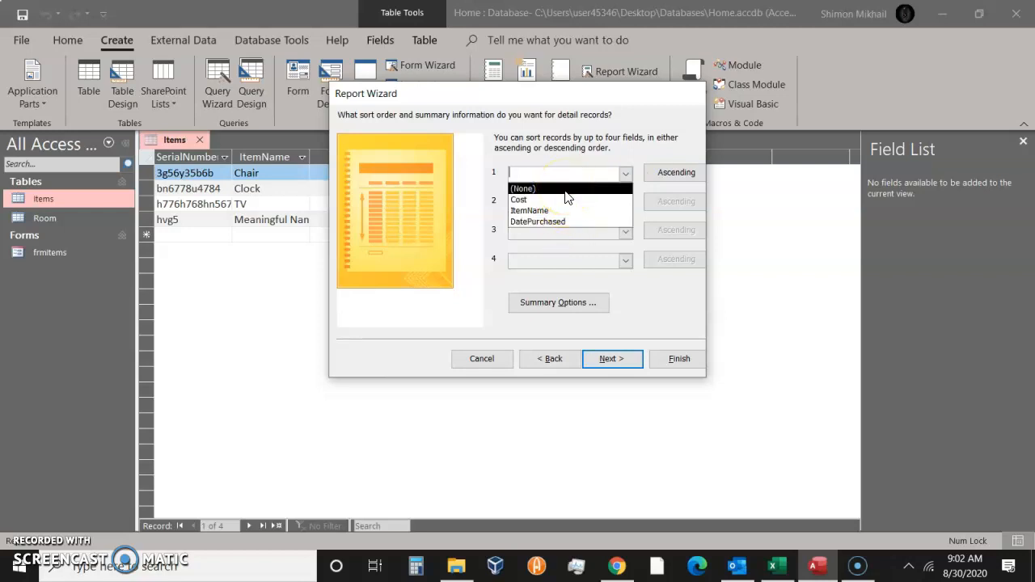
left_click(568, 192)
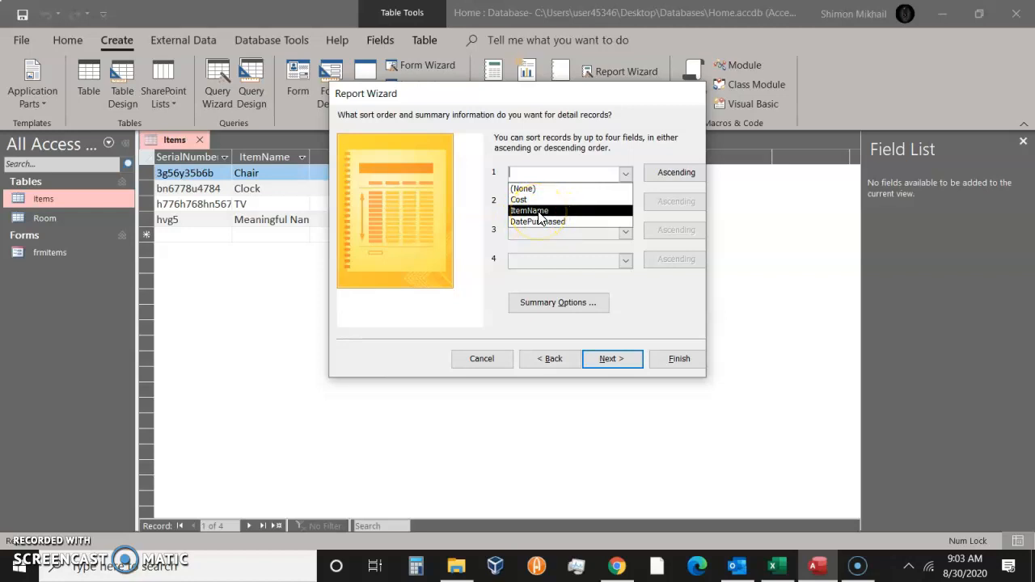
left_click(537, 211)
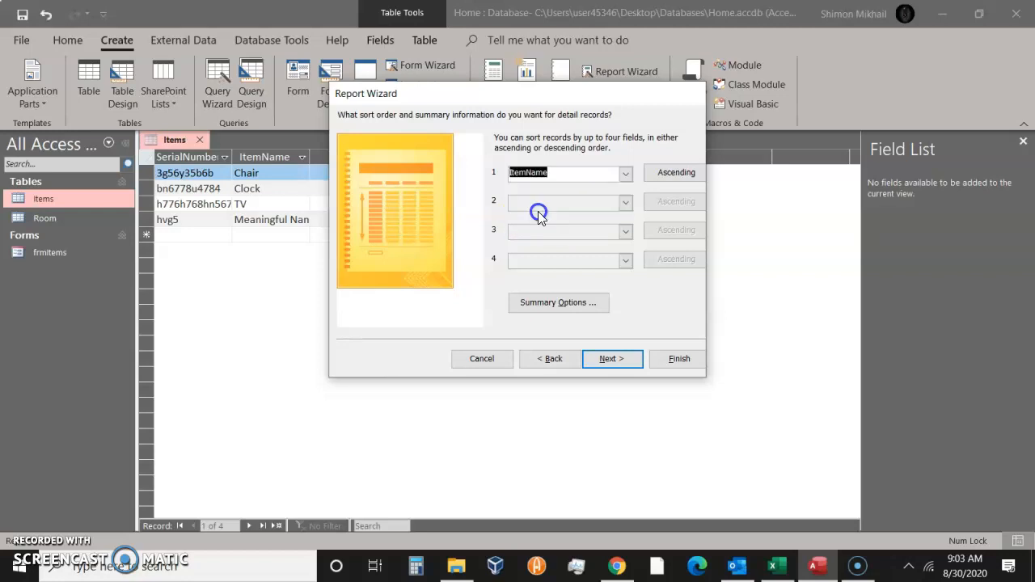
left_click(669, 174)
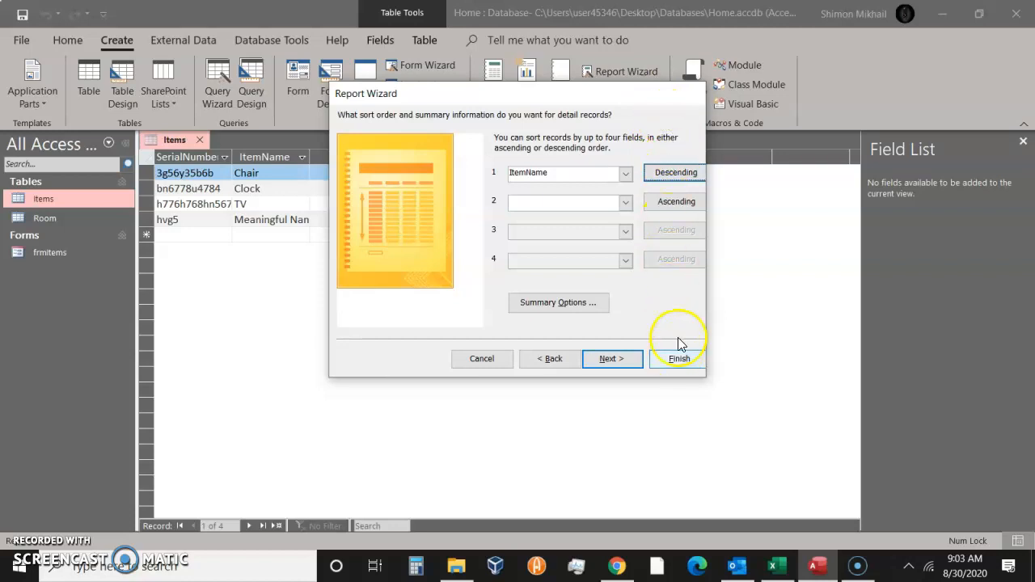
left_click(677, 175)
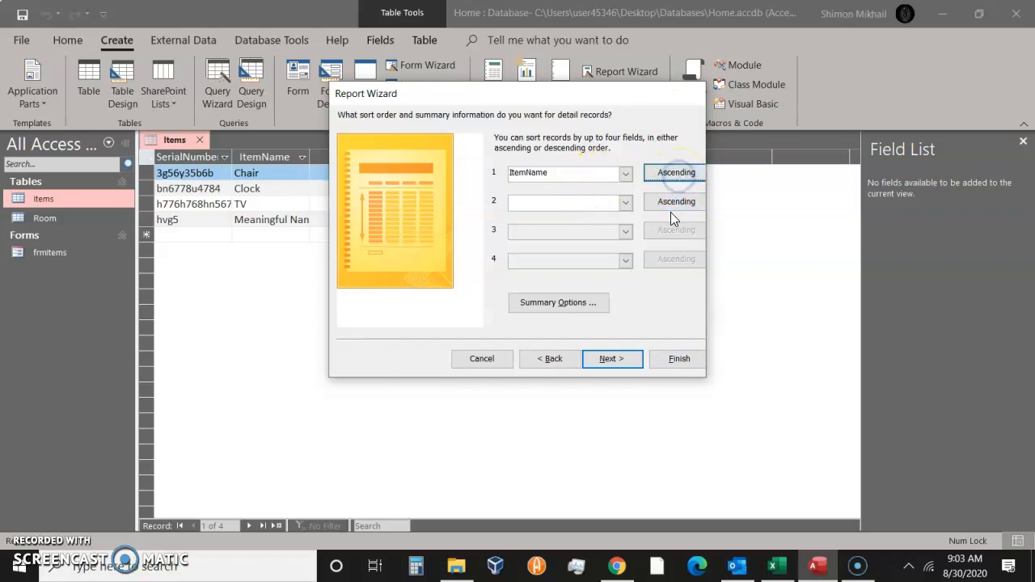
Sort the report's detail records by Cost in descending order.
left_click(625, 175)
left_click(556, 202)
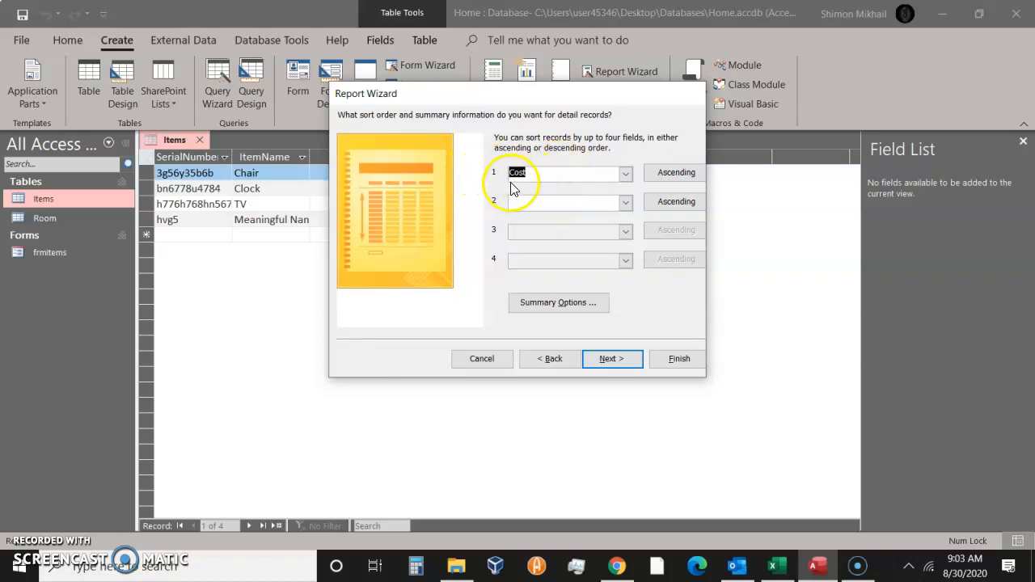
left_click(661, 174)
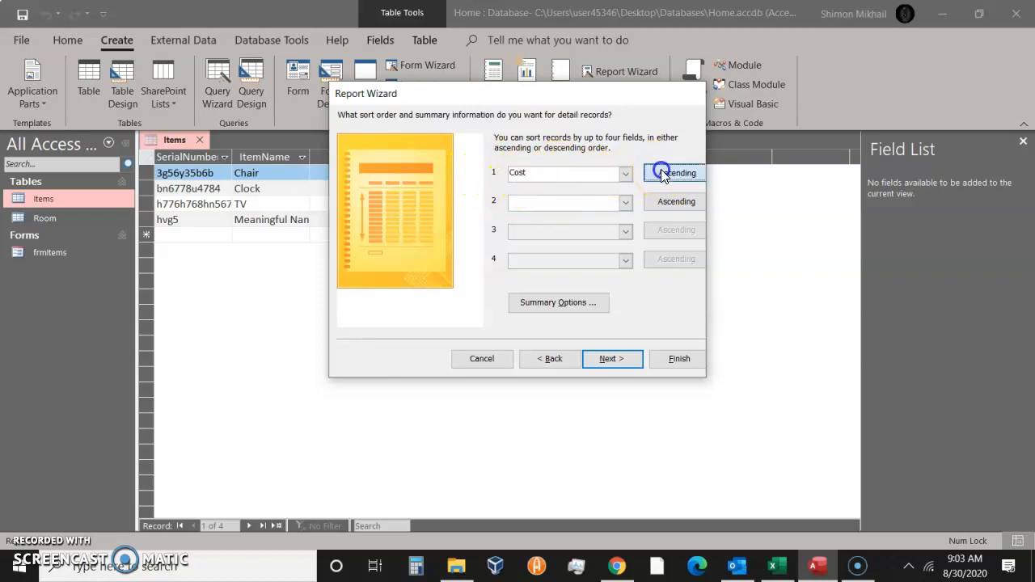
left_click(668, 201)
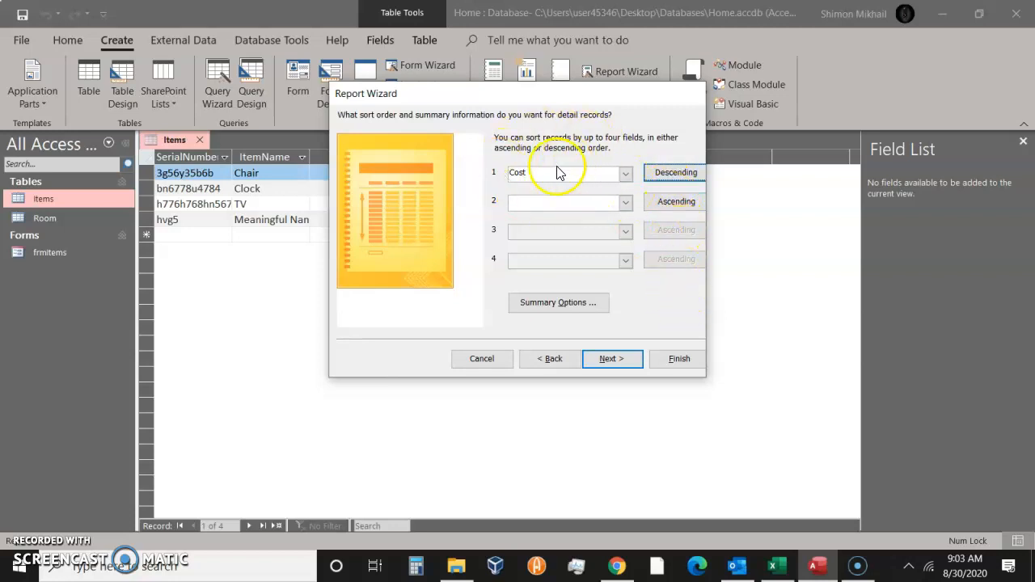
left_click(622, 202)
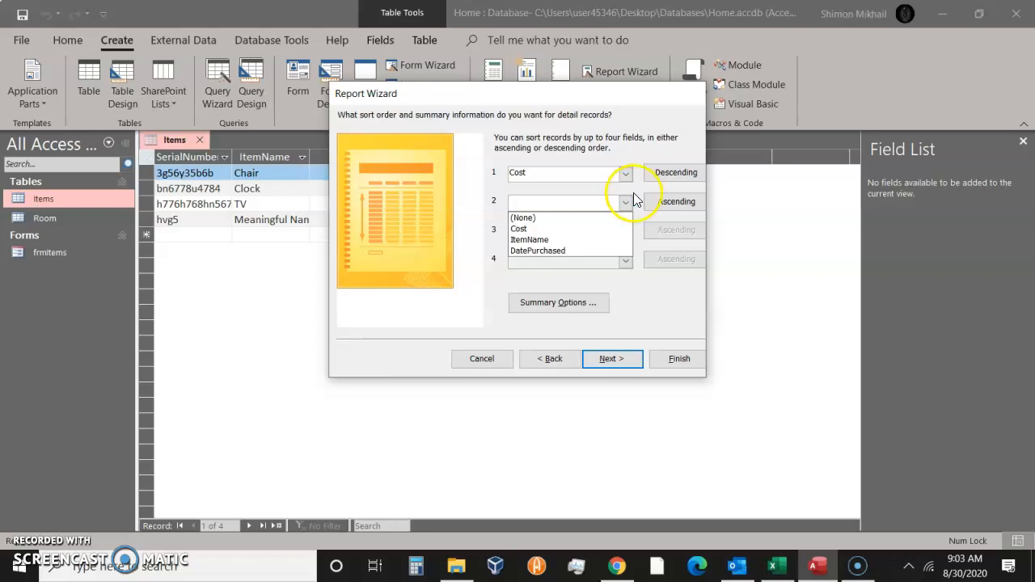
left_click(630, 194)
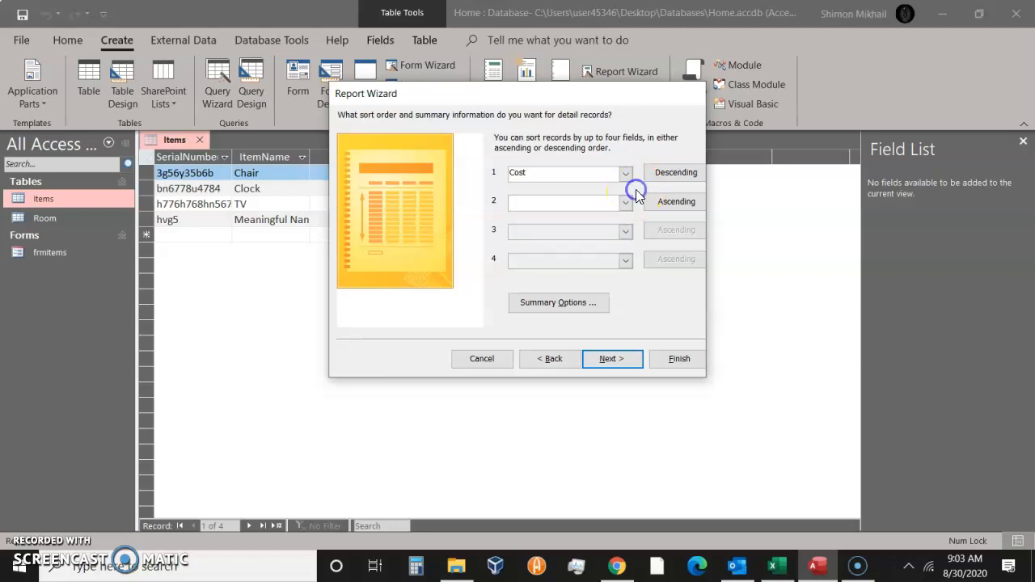
Revisit the report's grouping levels and continue past the sort order to the layout options.
left_click(529, 174)
left_click(550, 361)
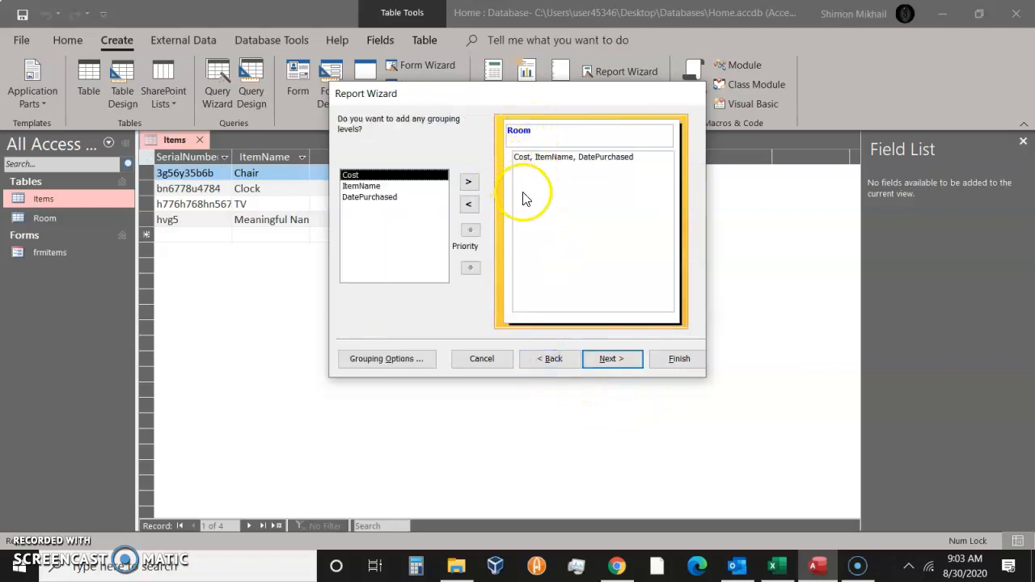
left_click(635, 363)
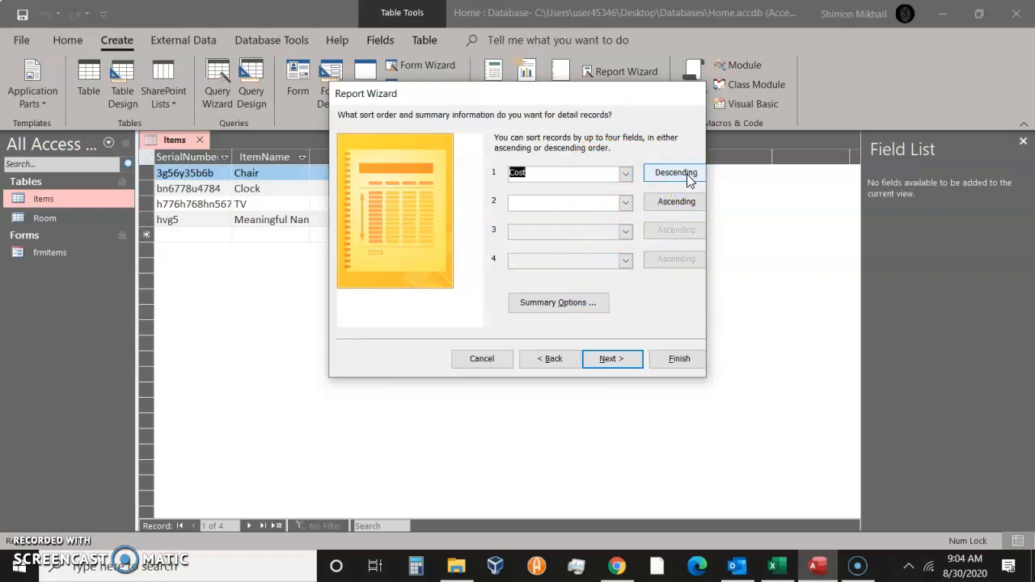
left_click(612, 358)
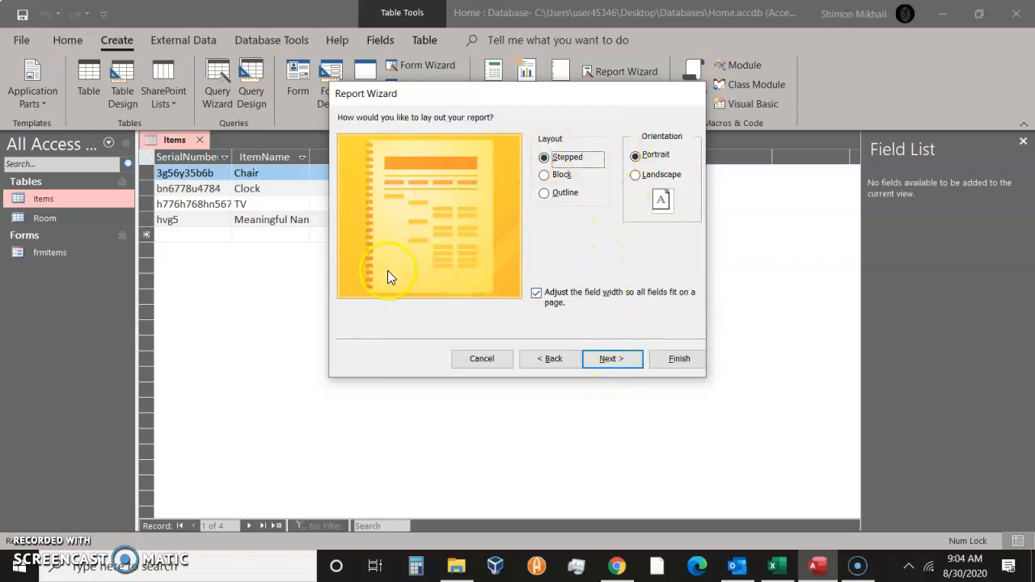
Preview the Block and Outline report layouts, then return to the Stepped layout.
left_click(544, 175)
left_click(547, 194)
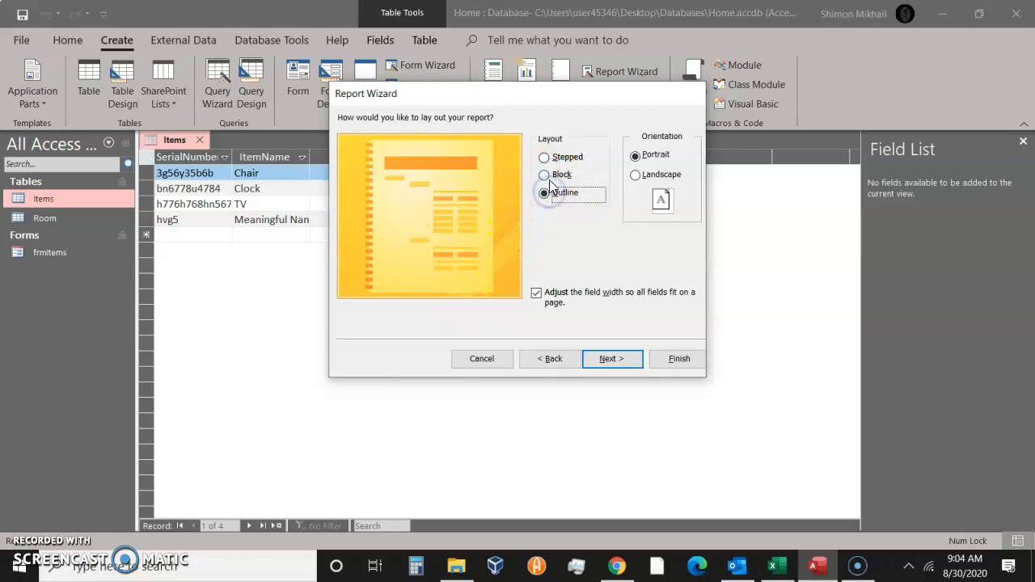
left_click(545, 176)
left_click(545, 157)
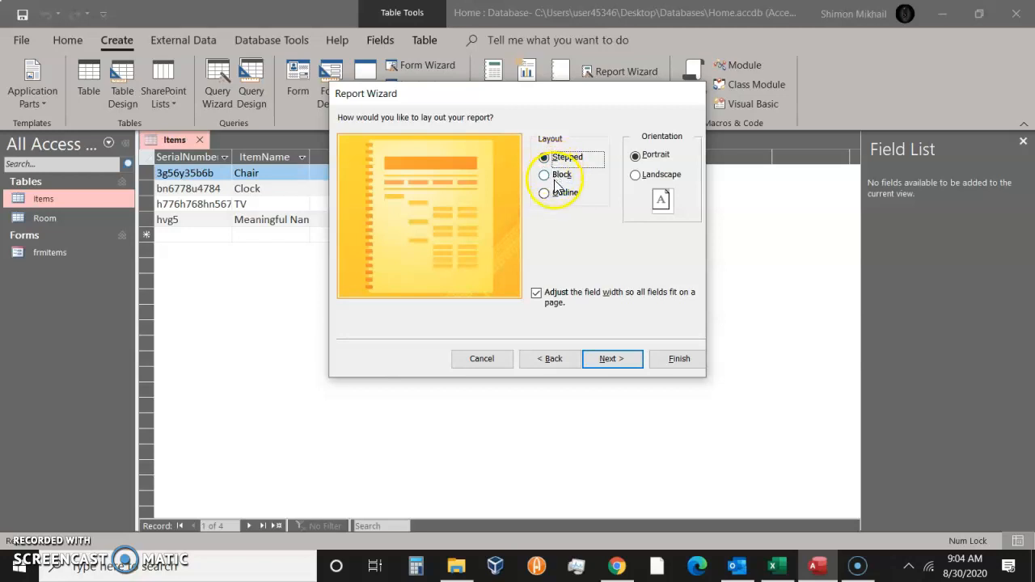
Compare Landscape with Portrait orientation, choose Portrait, and continue to the report title.
left_click(650, 178)
left_click(638, 156)
left_click(640, 174)
left_click(655, 155)
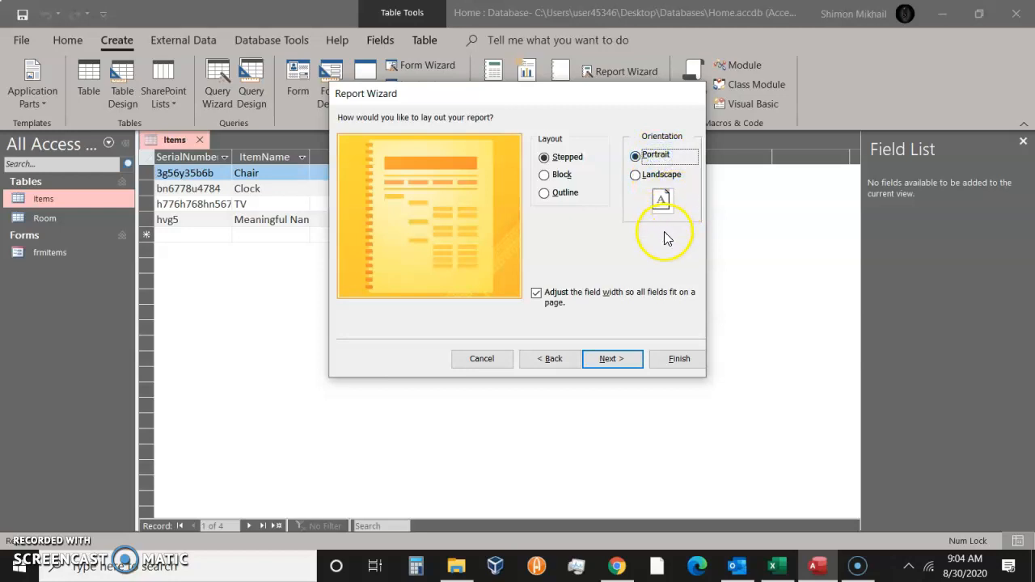
left_click(656, 175)
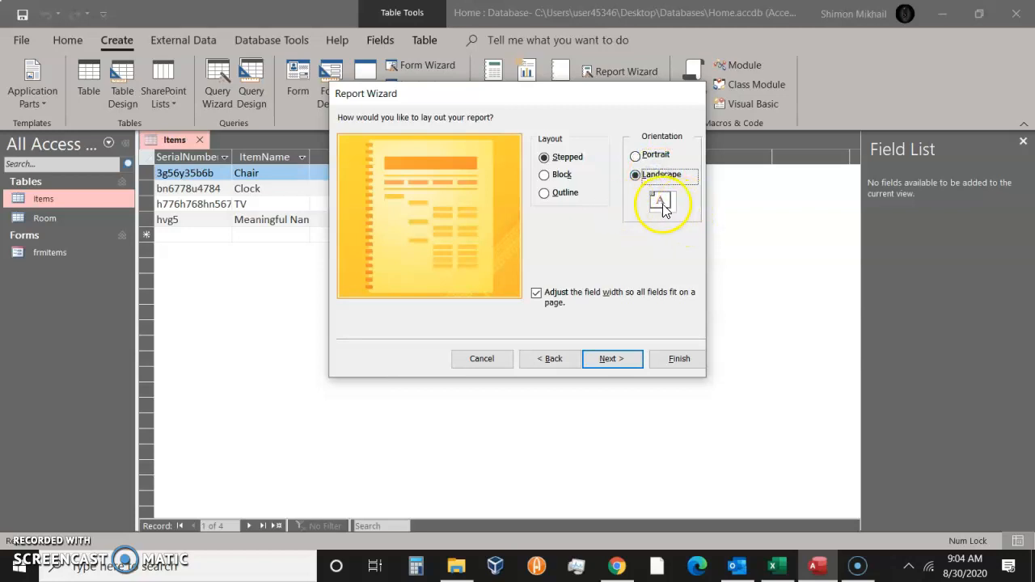
left_click(649, 155)
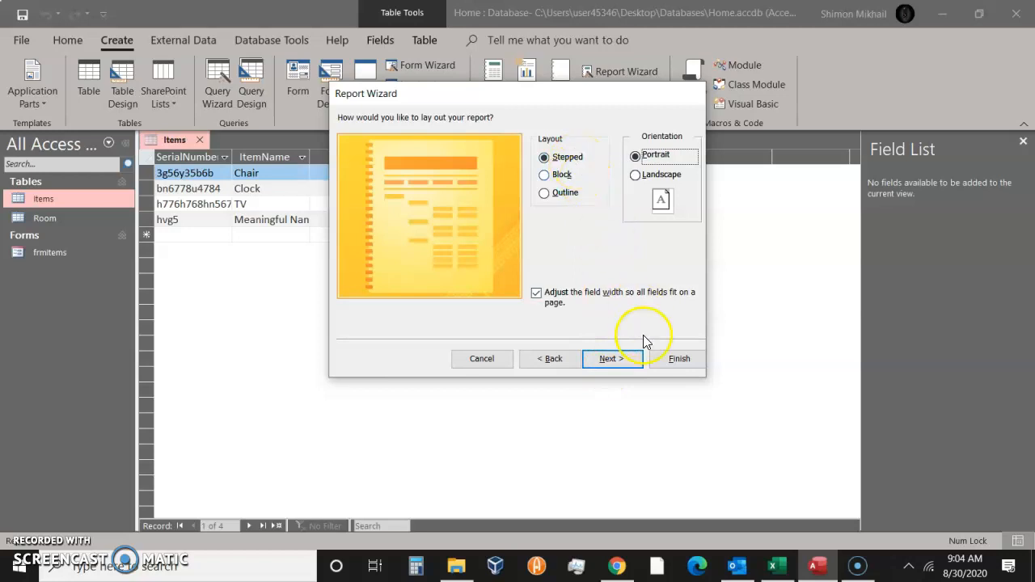
left_click(633, 358)
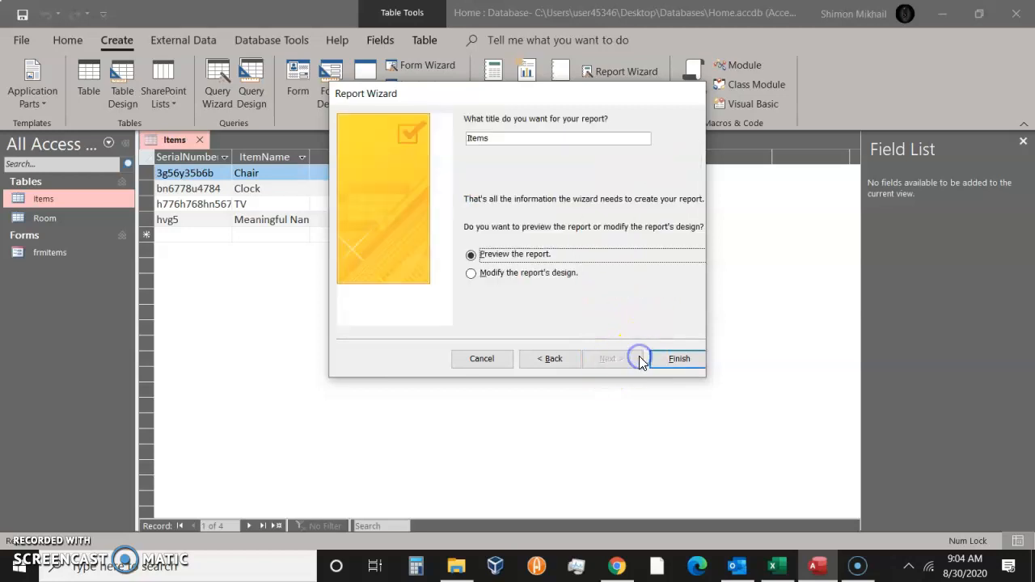
Title the report rptItems and finish the wizard with the report preview.
left_click(532, 137)
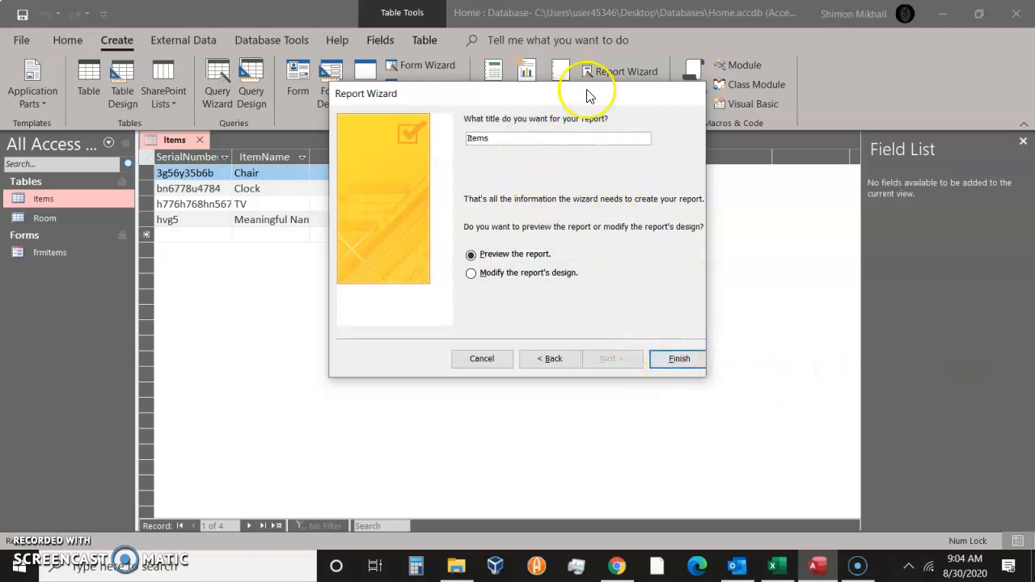
left_click_drag(586, 92, 745, 113)
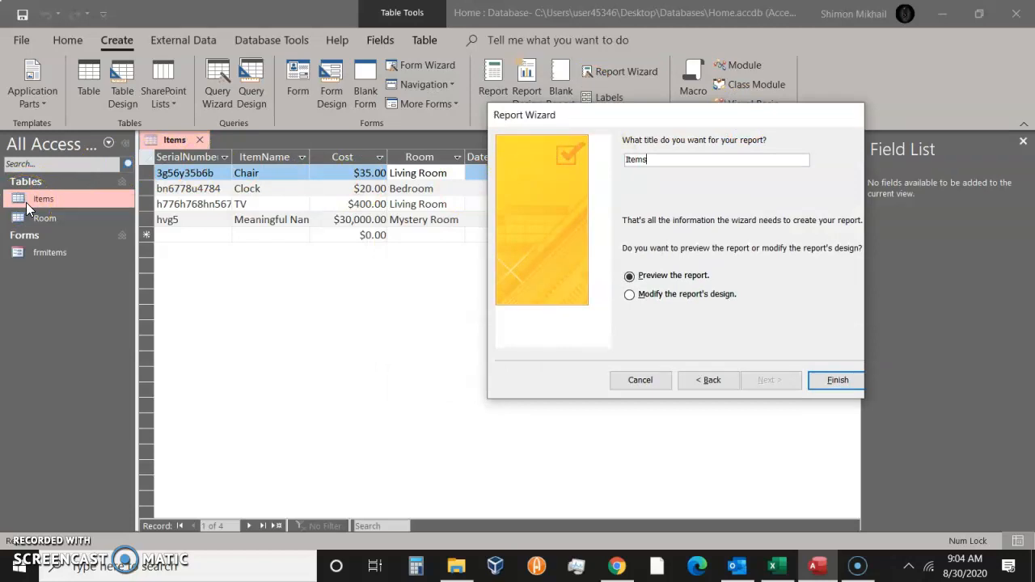
left_click_drag(651, 160, 613, 156)
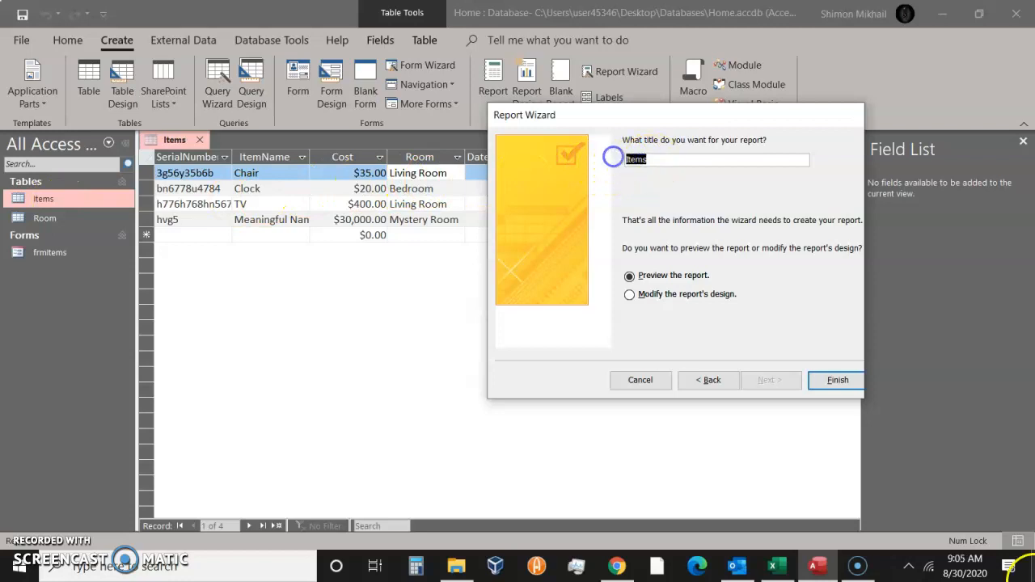
left_click(827, 579)
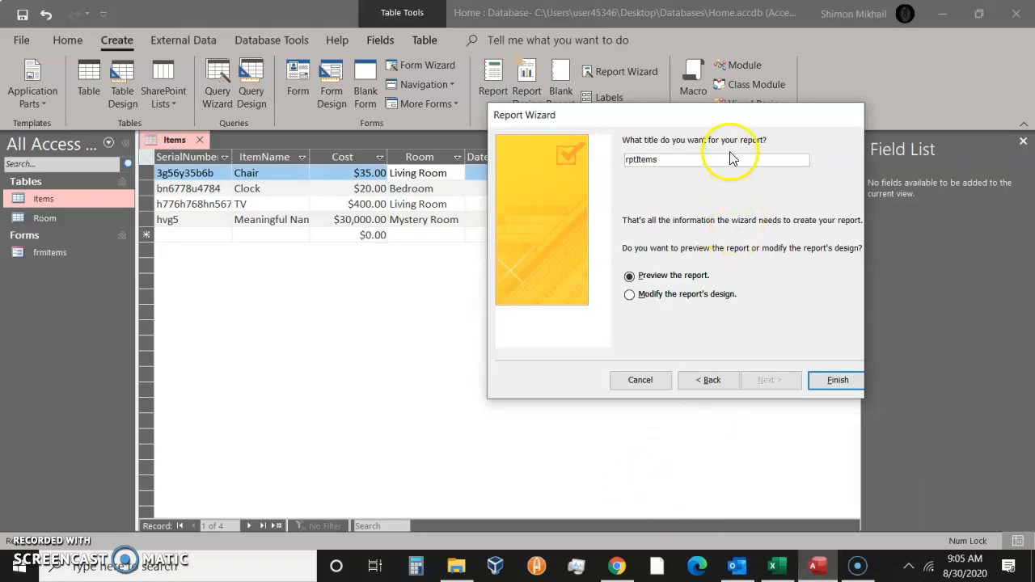
left_click_drag(730, 119, 531, 139)
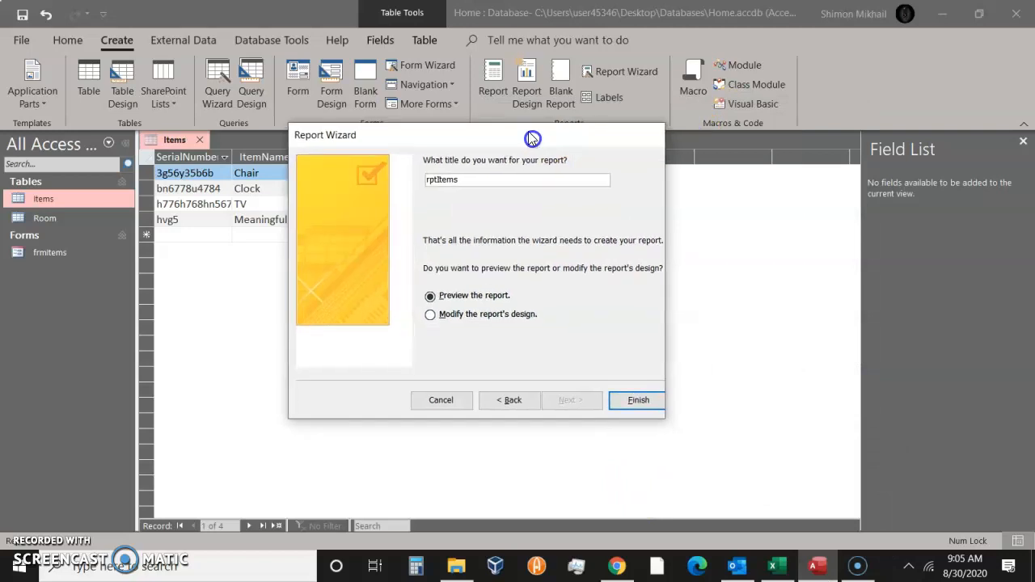
left_click(638, 400)
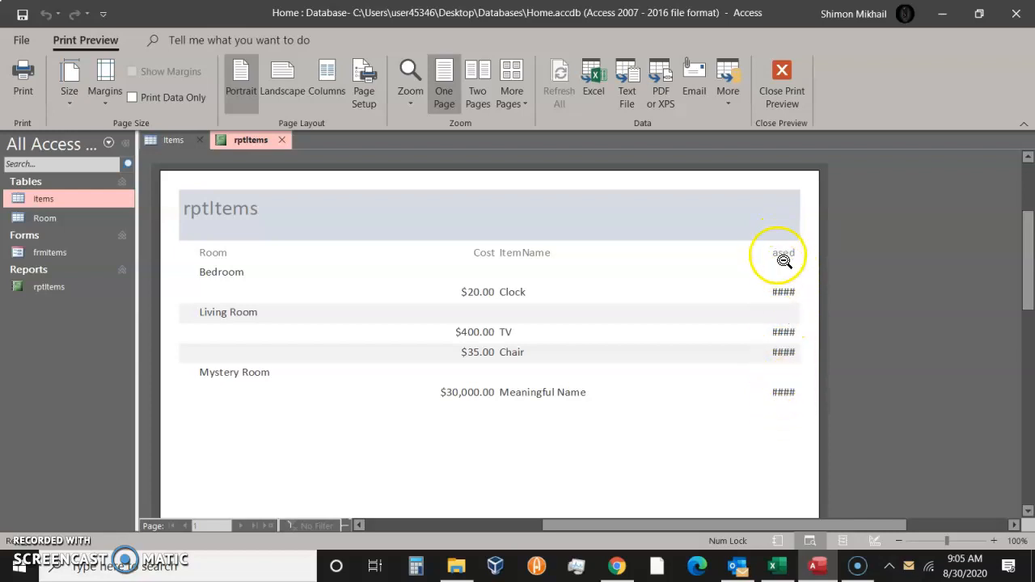
Close the rptItems print preview and open the report in Design View.
left_click(286, 140)
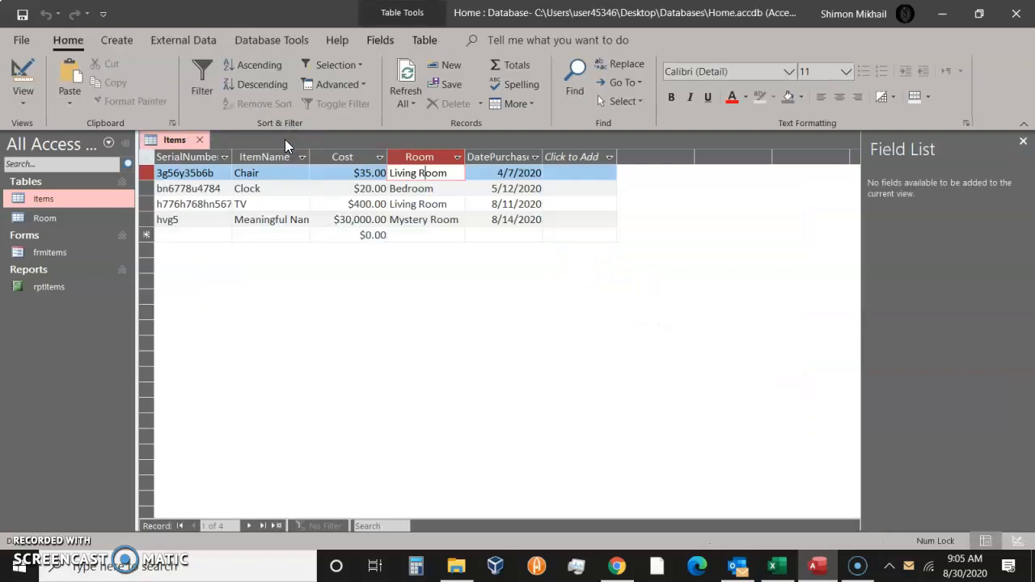
left_click(40, 287)
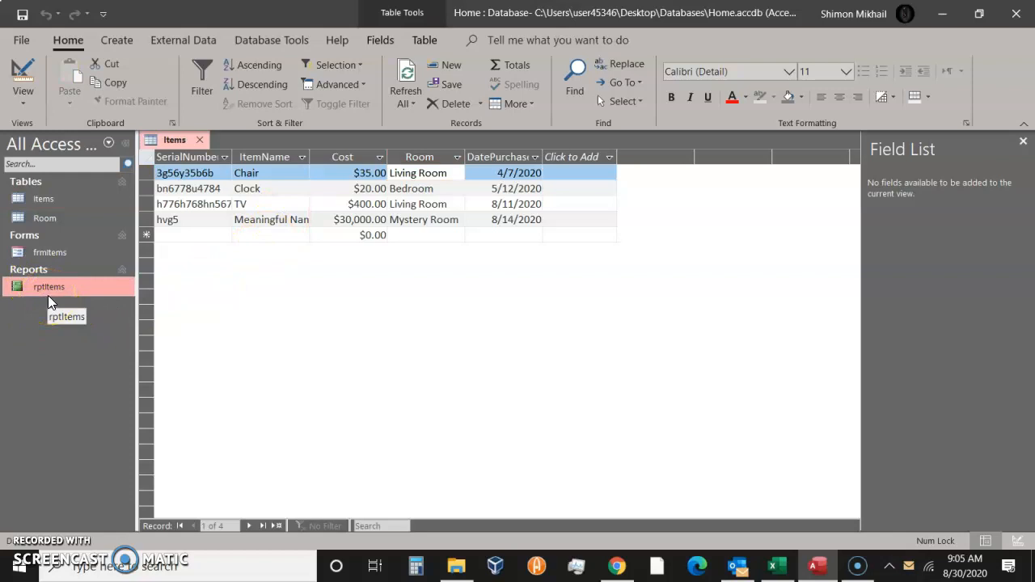
right_click(48, 290)
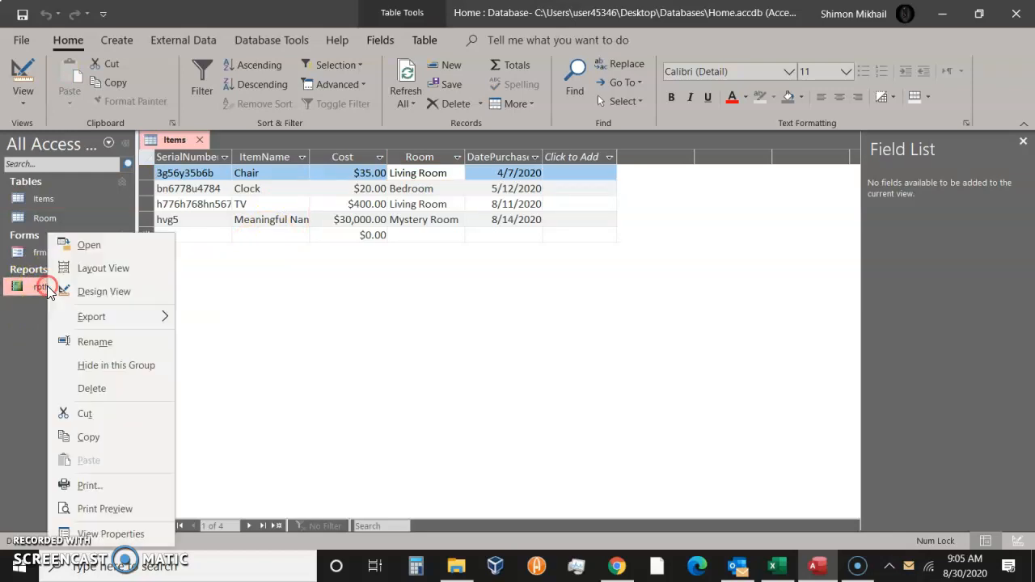
left_click(91, 292)
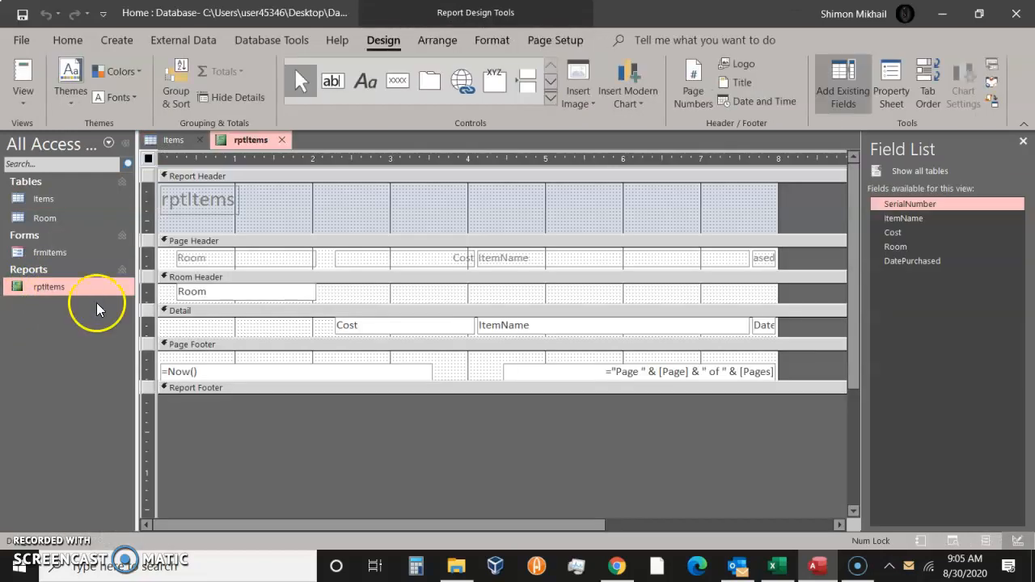
Narrow the ItemName label in the Page Header and widen the DatePurchased label into the freed space.
left_click(754, 261)
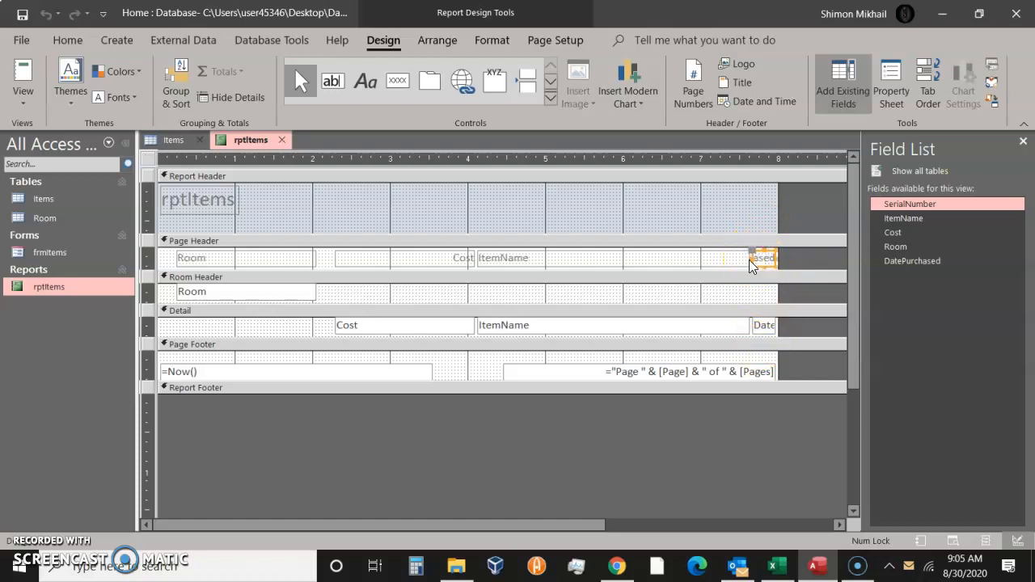
left_click(737, 261)
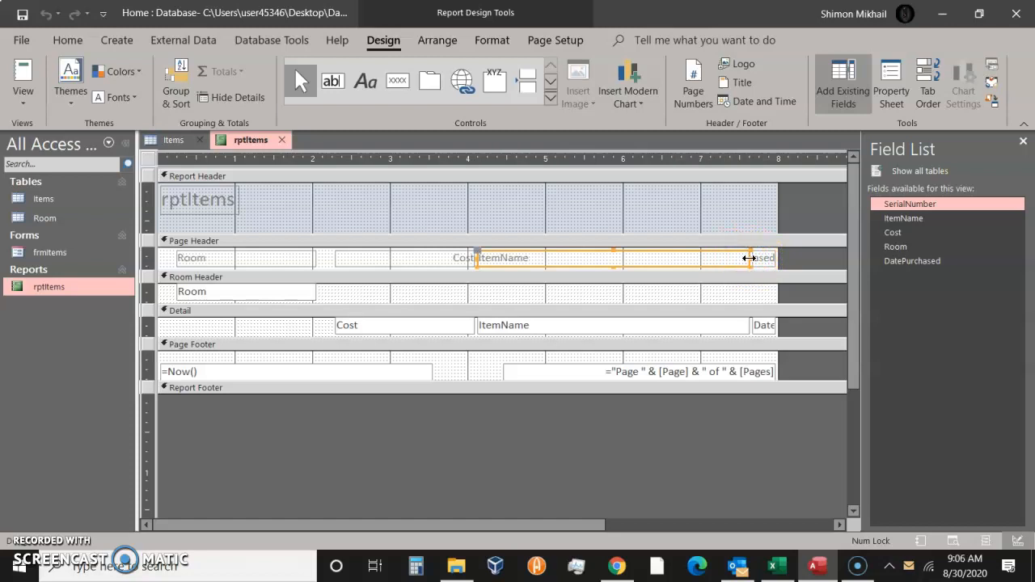
left_click_drag(748, 257, 711, 257)
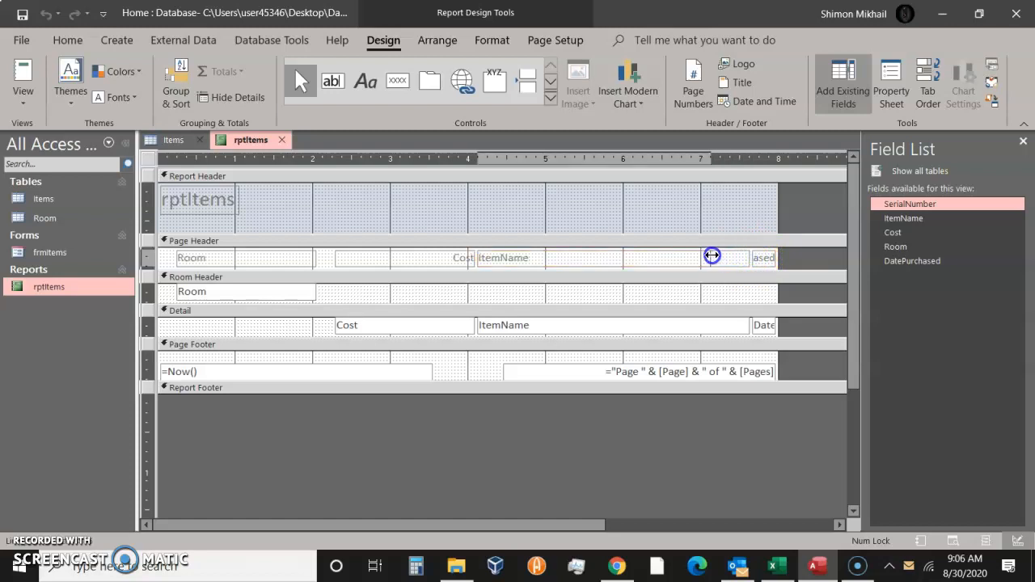
left_click(767, 256)
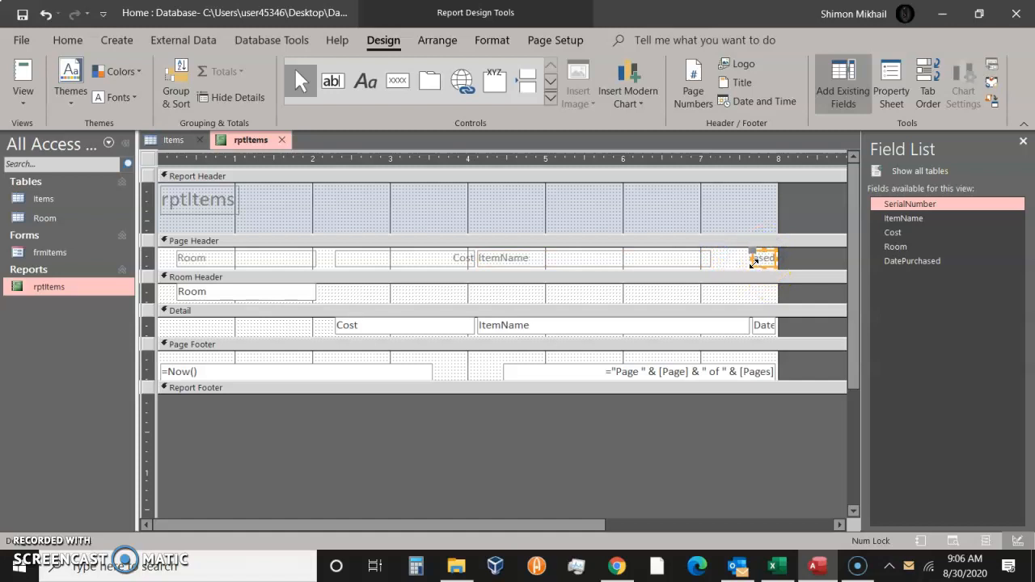
left_click_drag(752, 259, 716, 259)
In the Detail section, narrow the ItemName text box and widen the DatePurchased text box into the freed space.
left_click(725, 333)
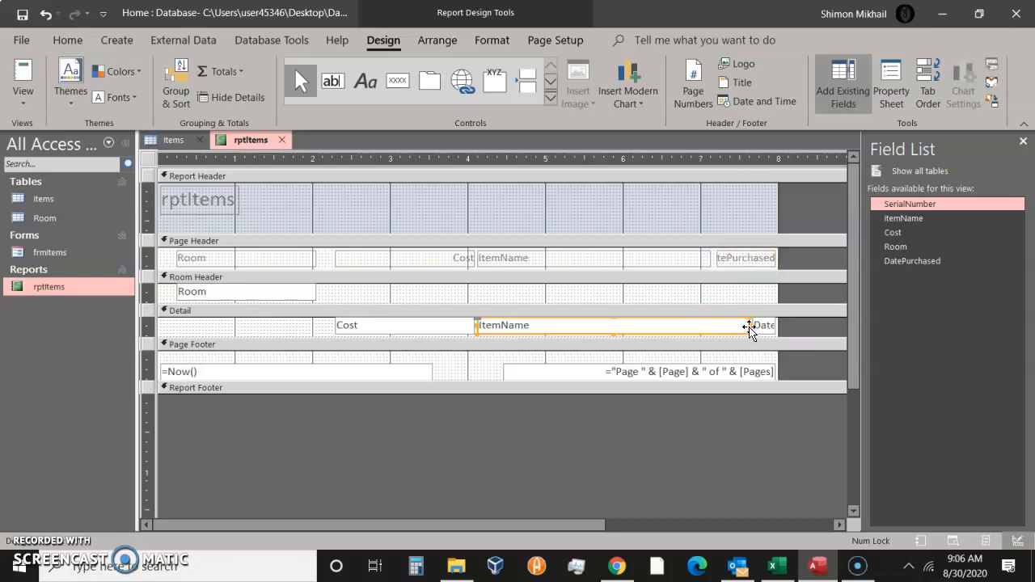
mouse_move(749, 327)
left_mouse_down()
mouse_move(723, 325)
mouse_move(751, 326)
mouse_move(742, 329)
left_mouse_up()
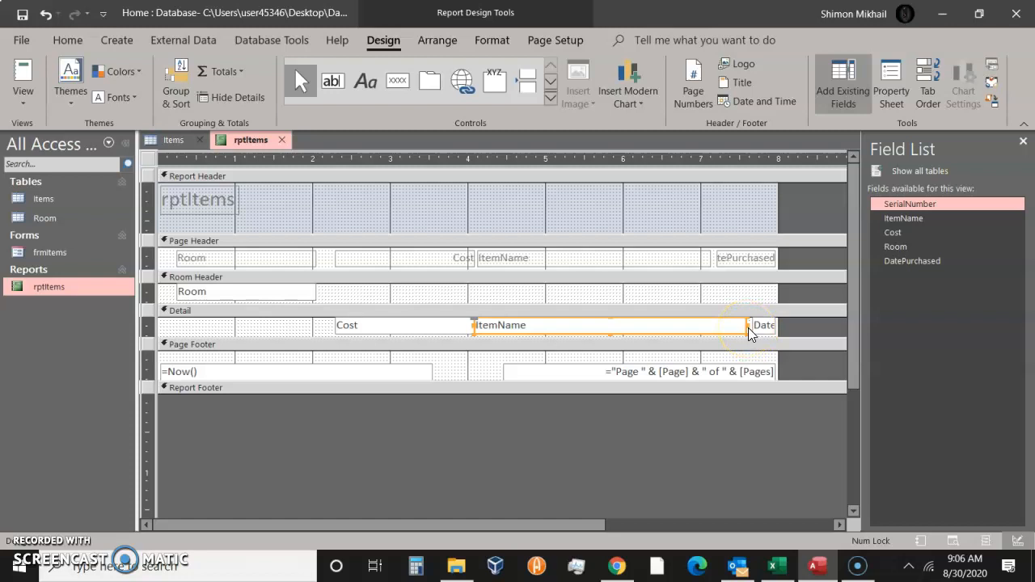
left_click(744, 324)
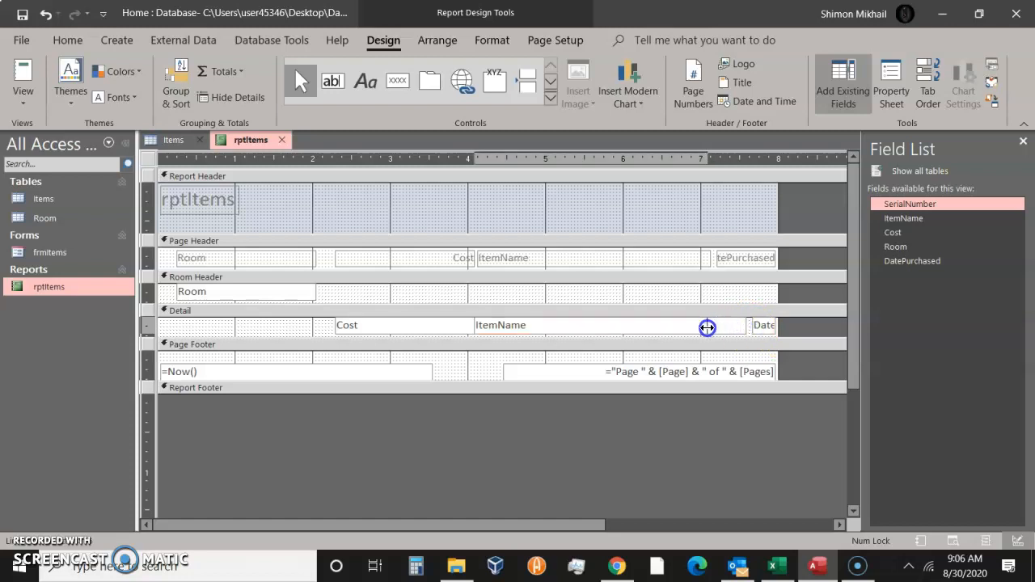
left_click_drag(707, 327, 708, 326)
left_click(760, 325)
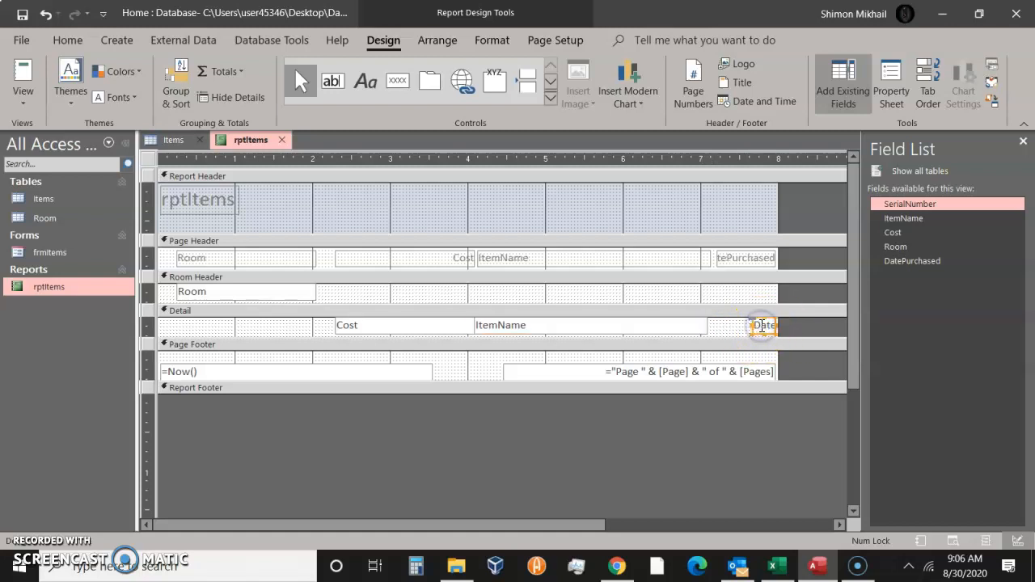
left_click_drag(751, 325, 719, 330)
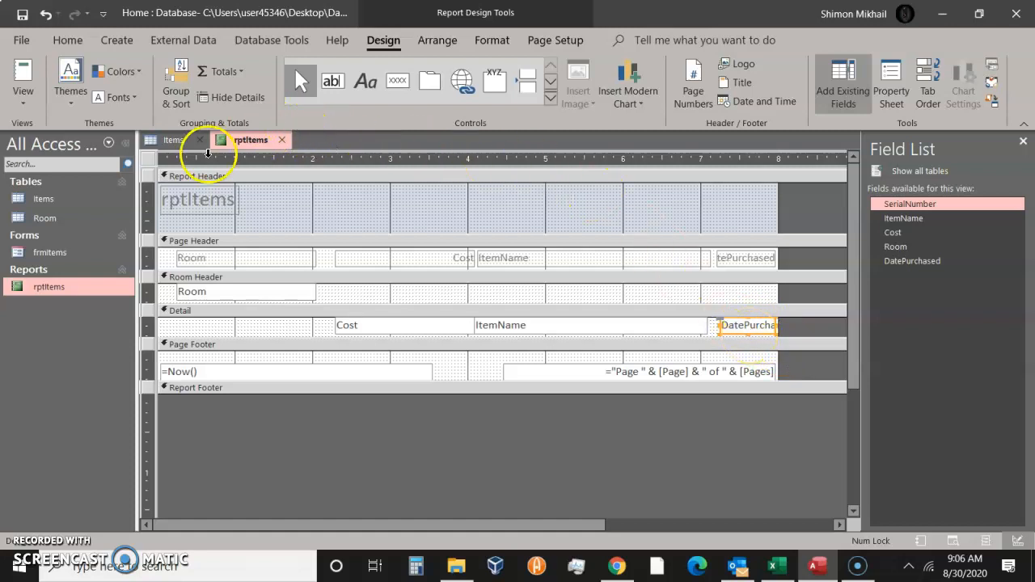
Close the rptItems design with its layout changes saved and reopen the report in Report View.
left_click(281, 140)
left_click(464, 327)
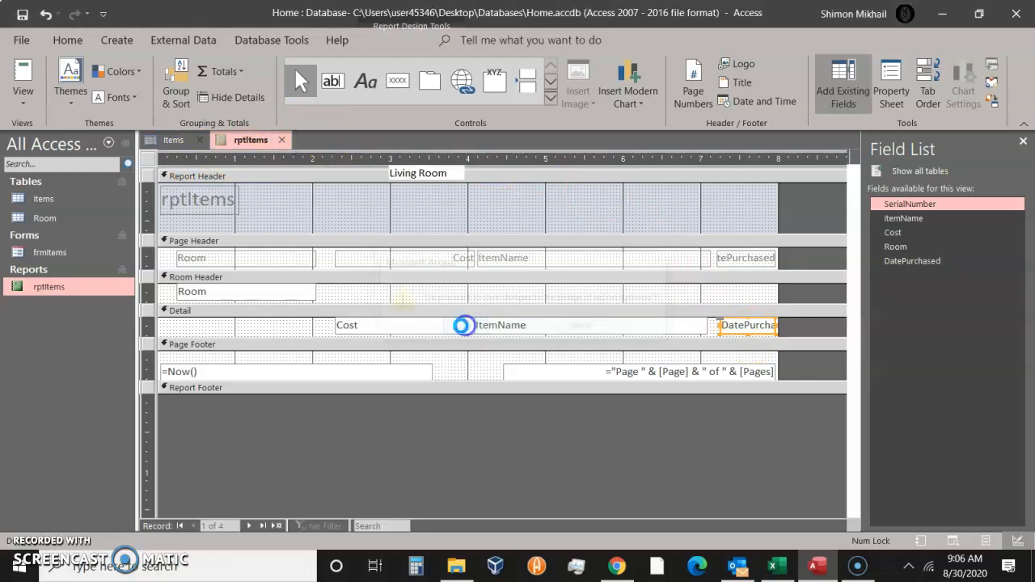
double_click(89, 286)
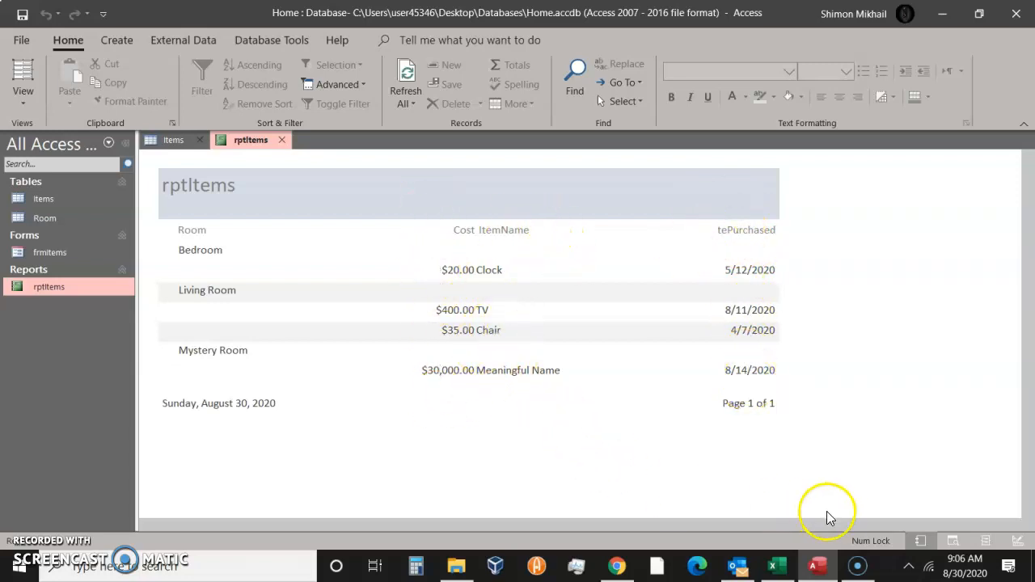
left_click(861, 570)
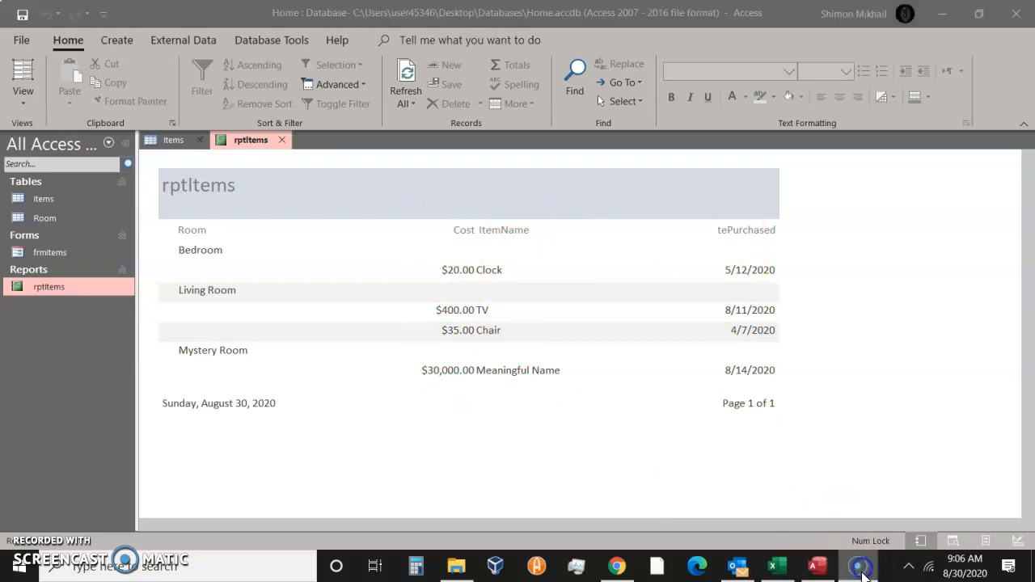